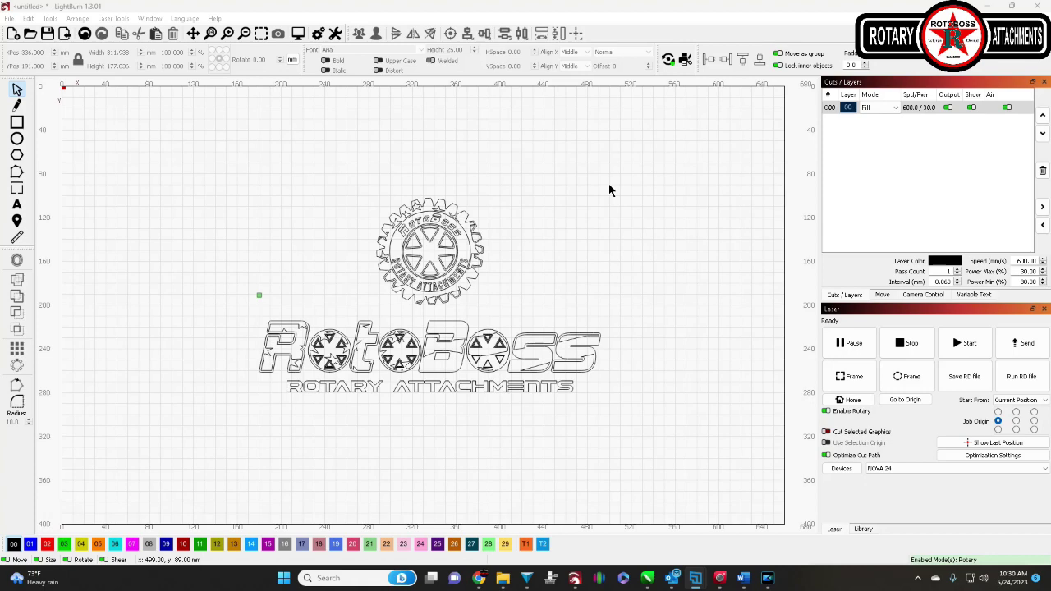
Step: Open the Edit menu while the RotoBoss logo sits on the canvas
left_click(28, 19)
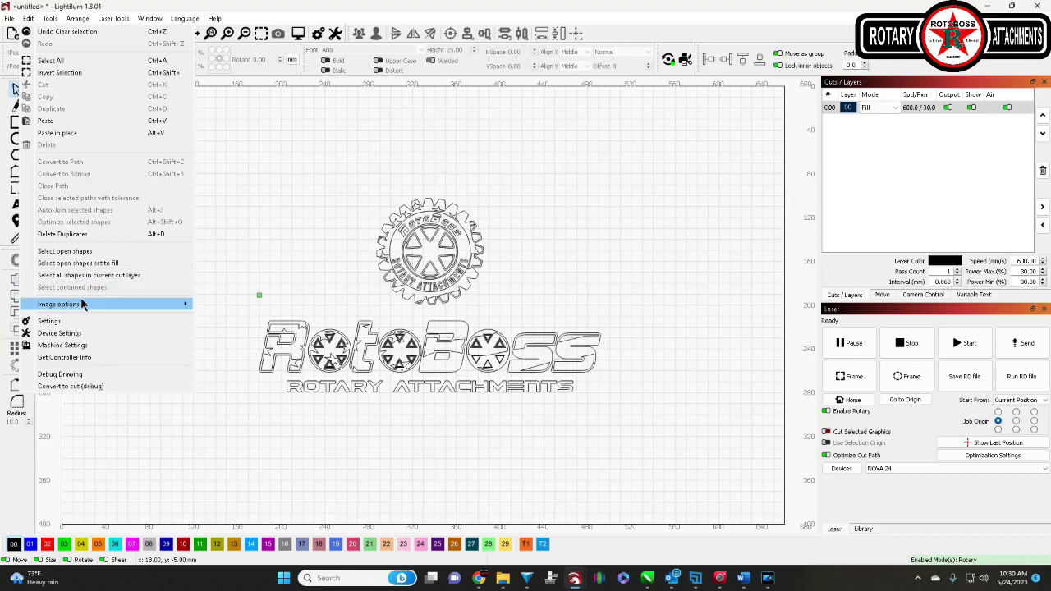
Step: Open Machine Settings read from the controller and scroll through the list
left_click(73, 345)
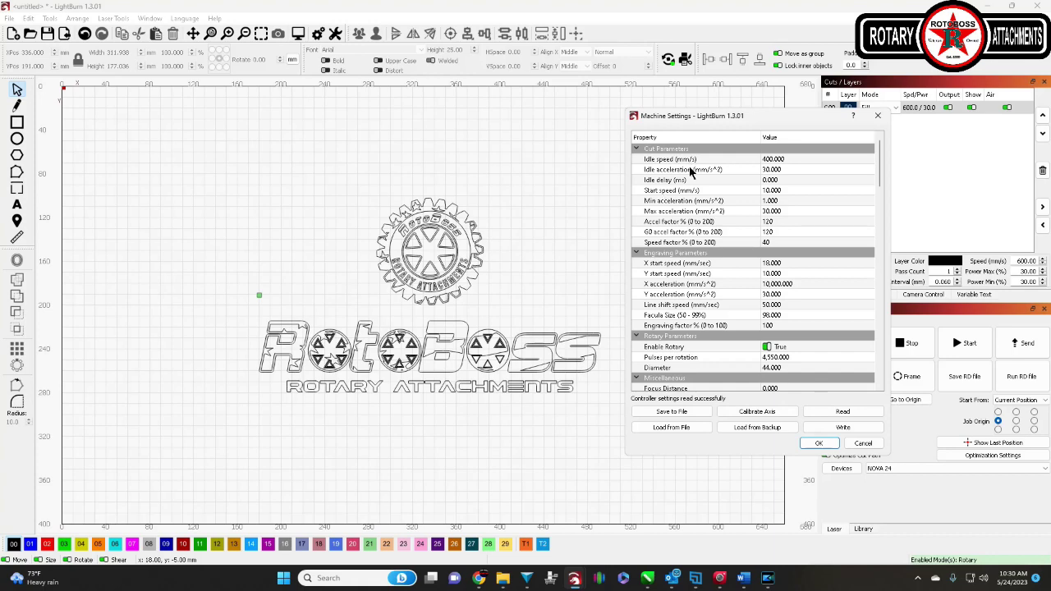
scroll(690, 181, "down", 15)
scroll(690, 190, "up", 4)
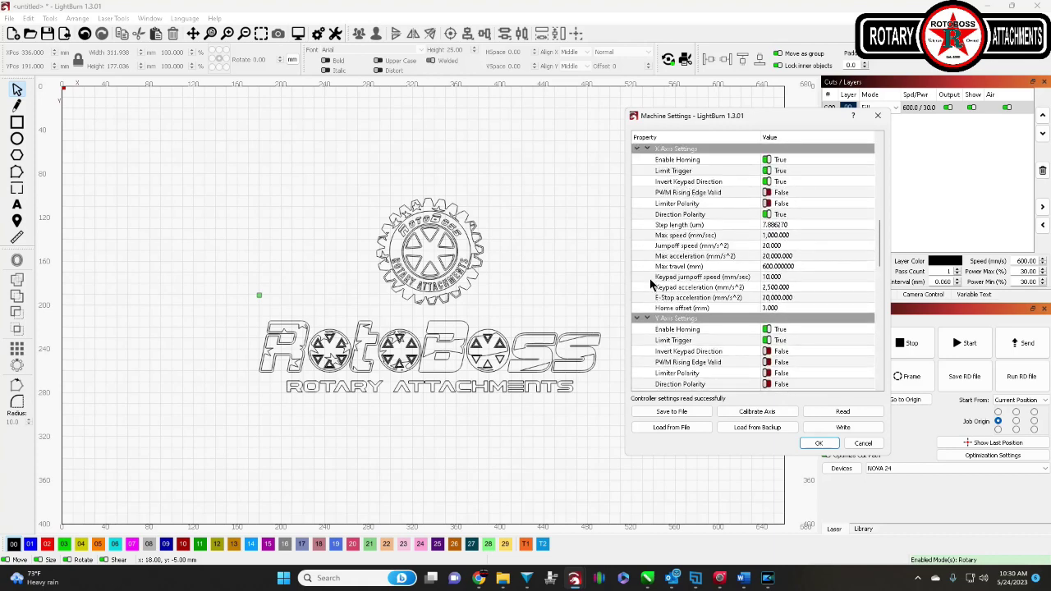
scroll(654, 286, "down", 10)
Step: Expand Vendor Settings to review the rotary values: 4,550 pulses per rotation, diameter 44
left_click(638, 230)
scroll(651, 275, "up", 3)
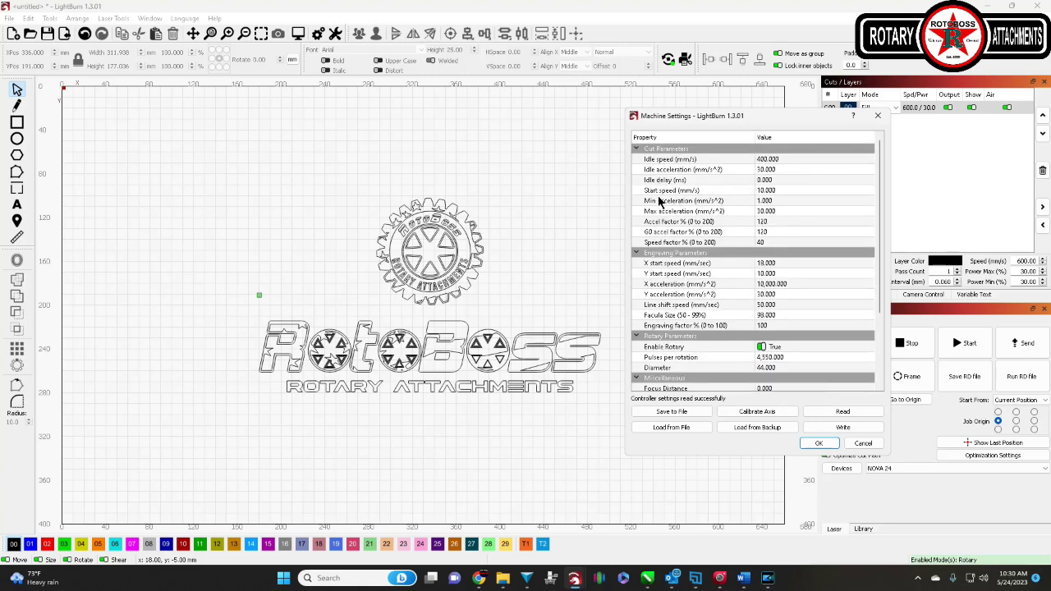
scroll(654, 276, "down", 3)
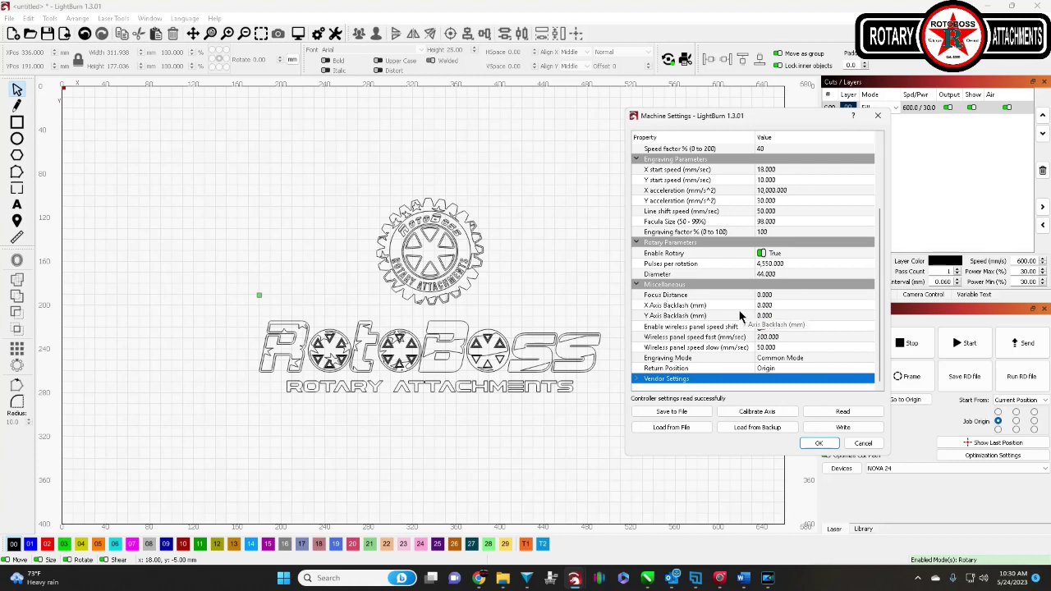
left_click(641, 381)
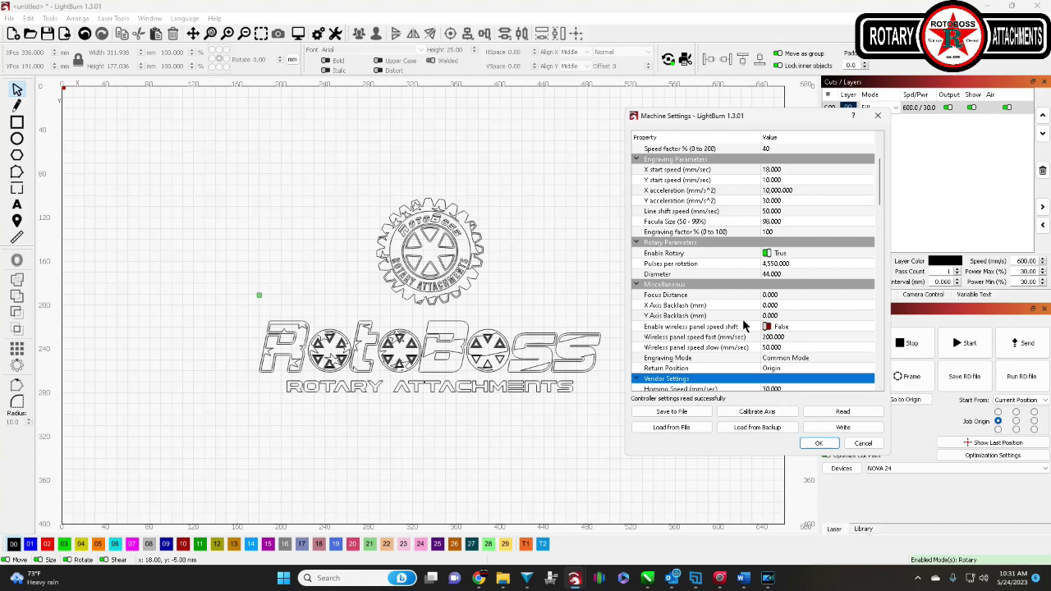
scroll(689, 321, "down", 5)
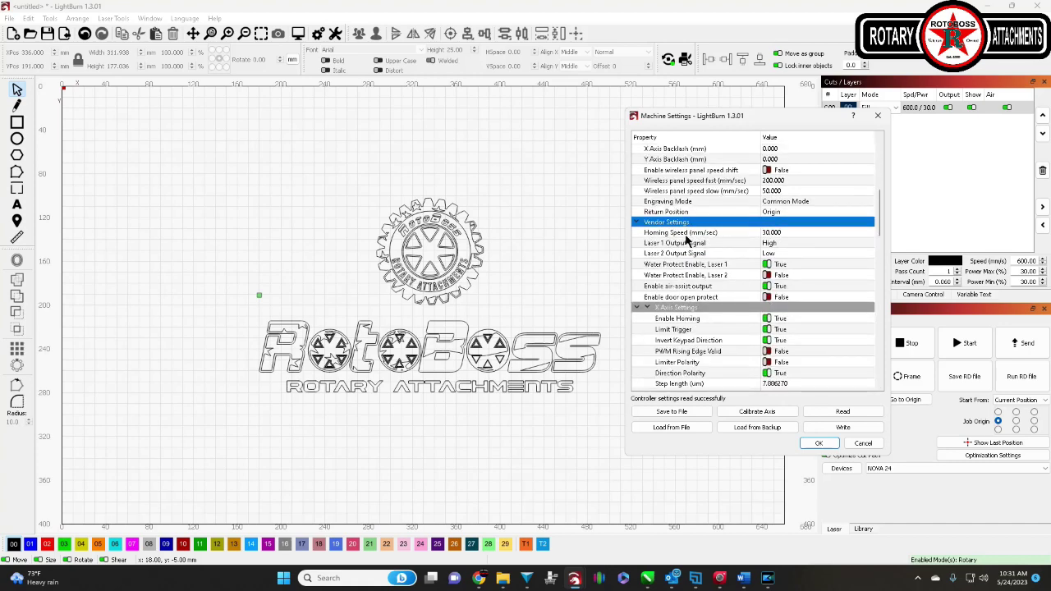
scroll(679, 353, "down", 2)
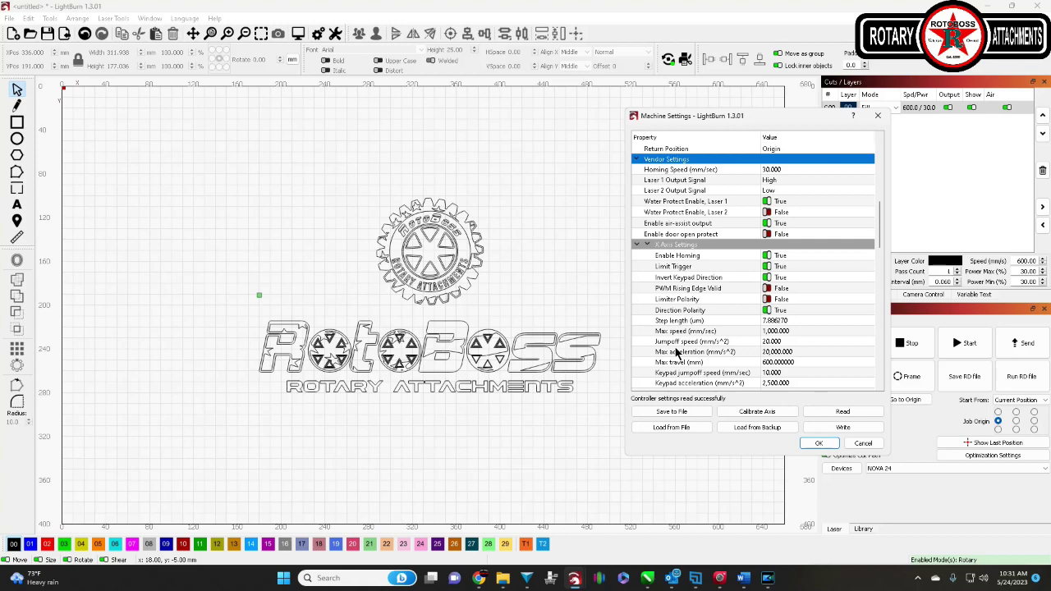
scroll(675, 351, "up", 10)
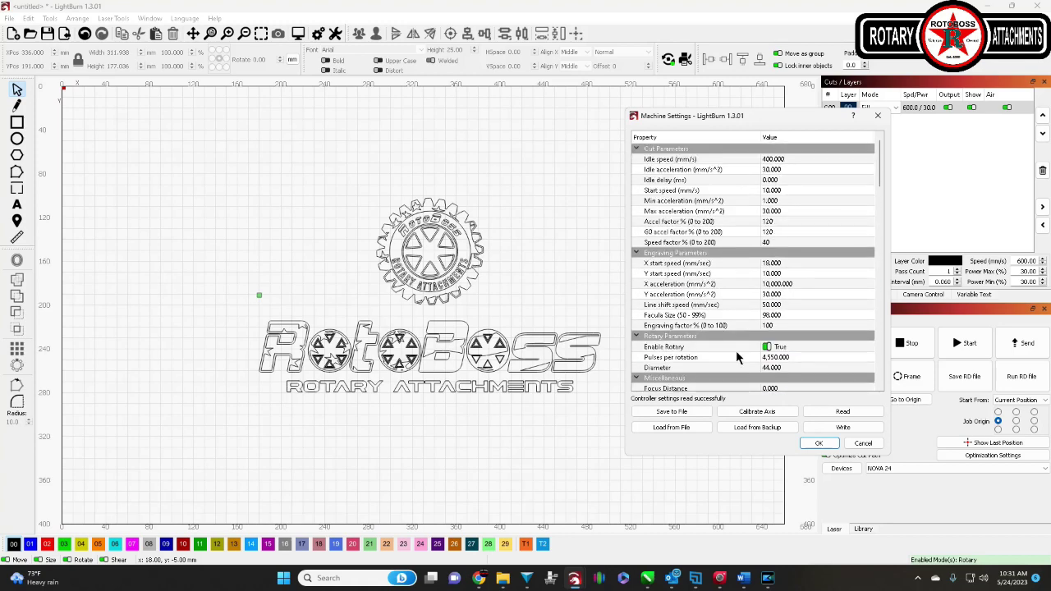
left_click(659, 413)
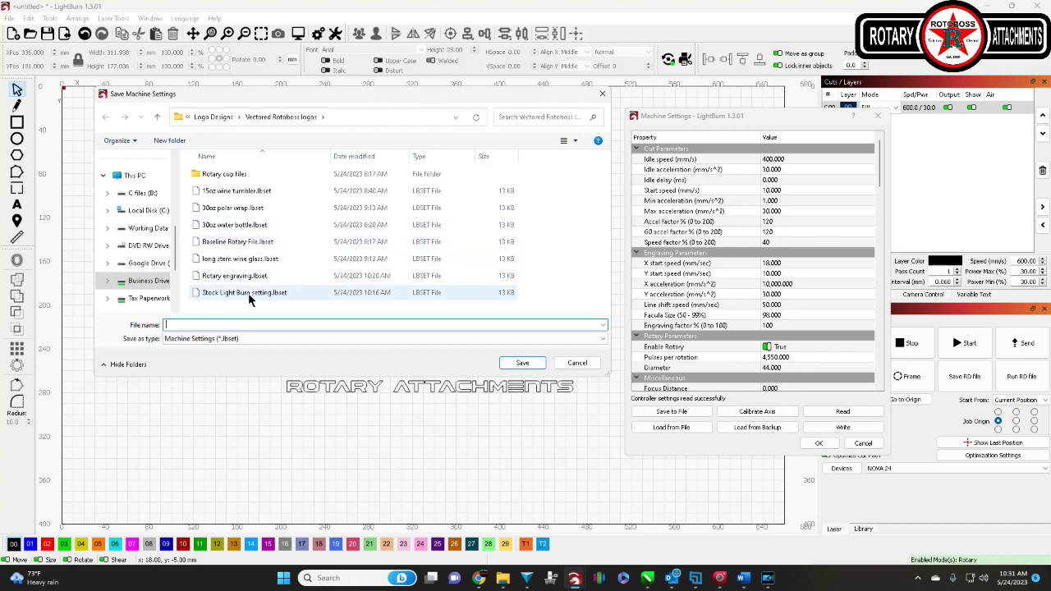
left_click(225, 297)
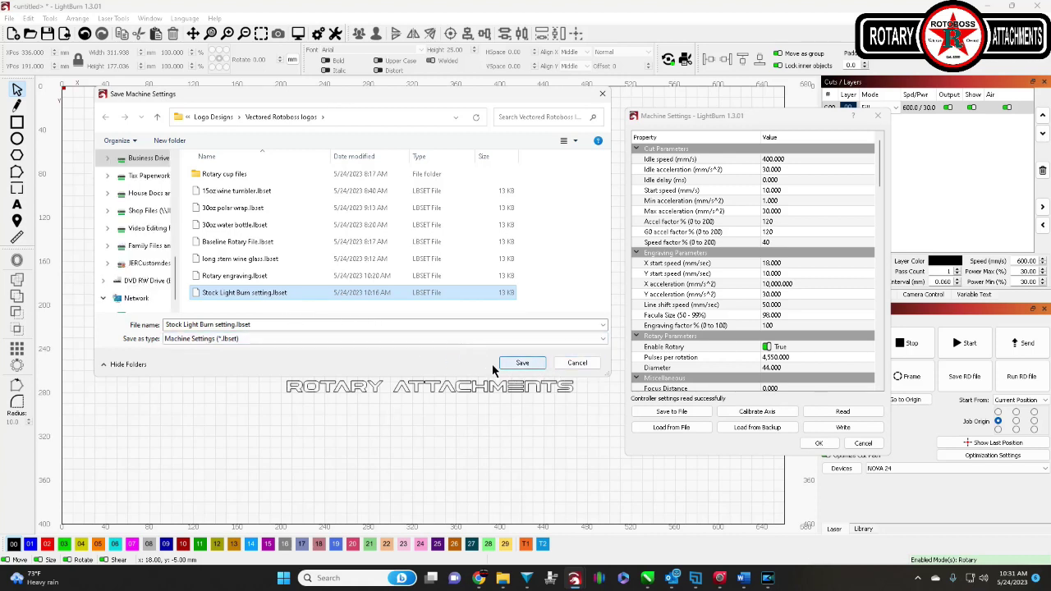
left_click(578, 363)
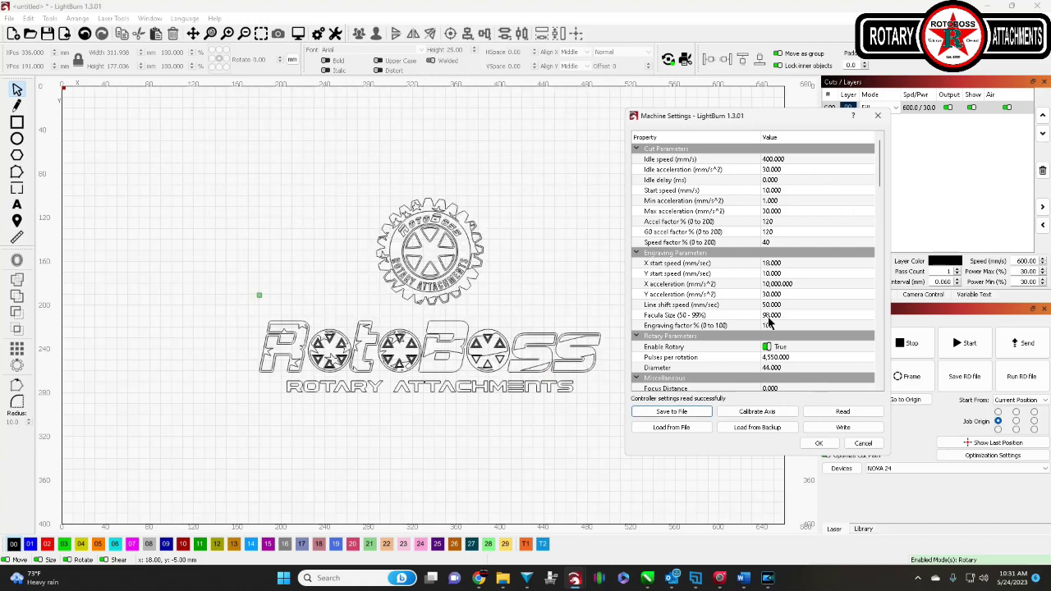
scroll(767, 250, "down", 5)
scroll(768, 250, "down", 8)
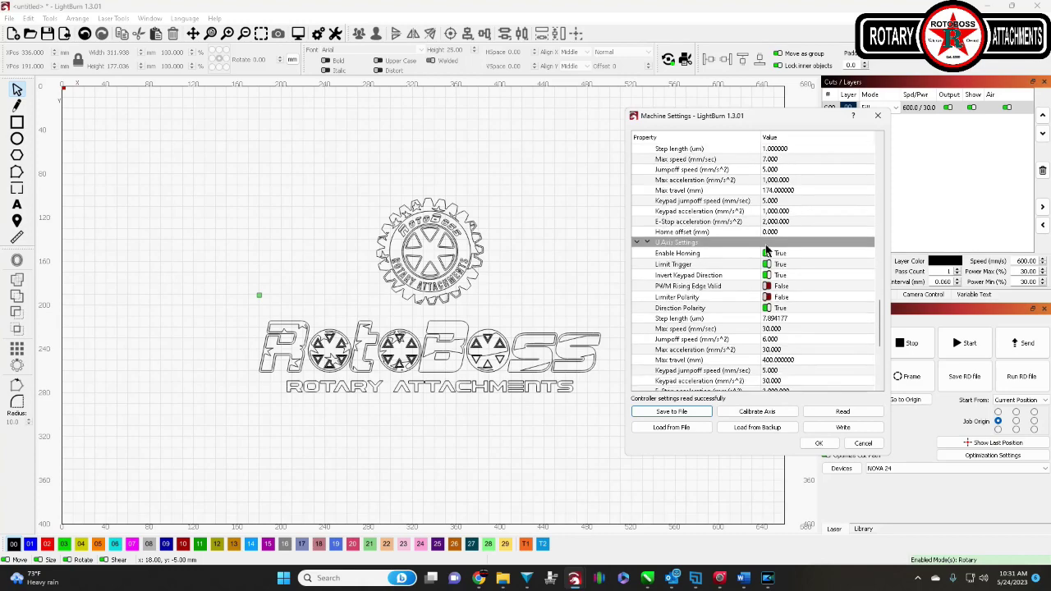
scroll(766, 250, "up", 15)
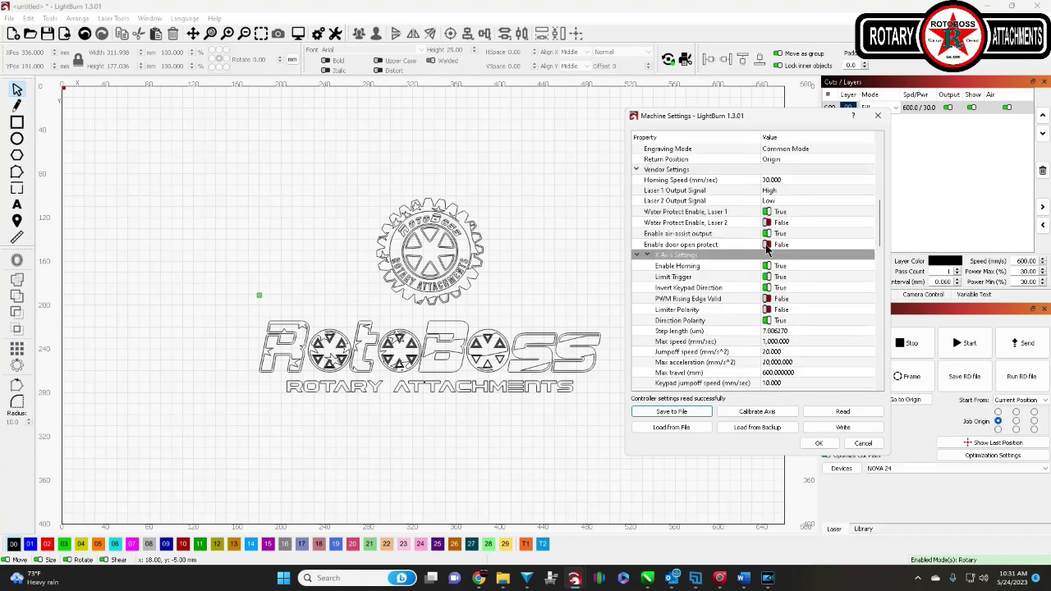
scroll(766, 249, "down", 12)
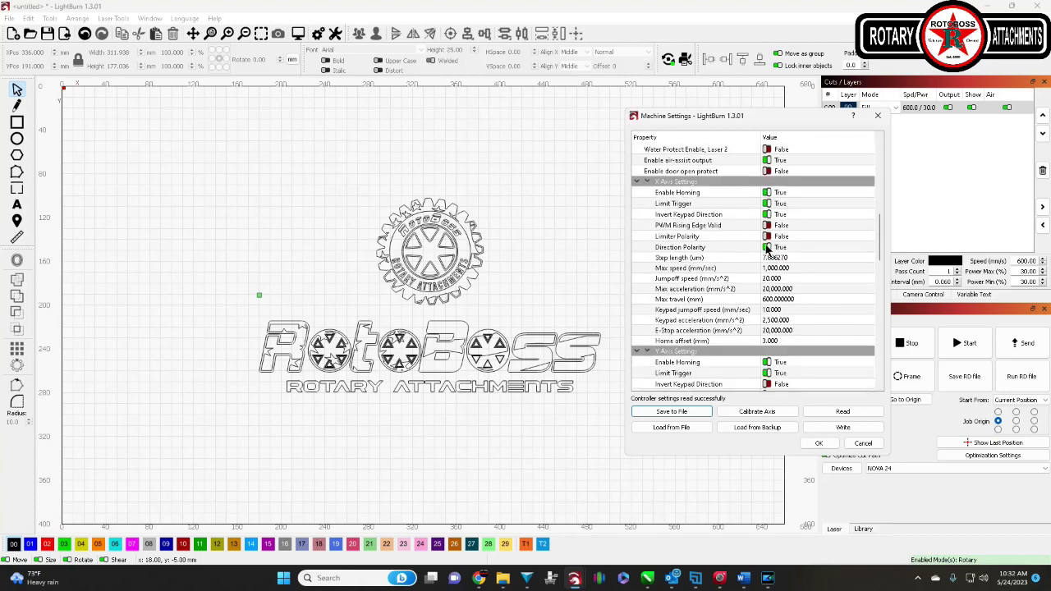
scroll(766, 249, "down", 3)
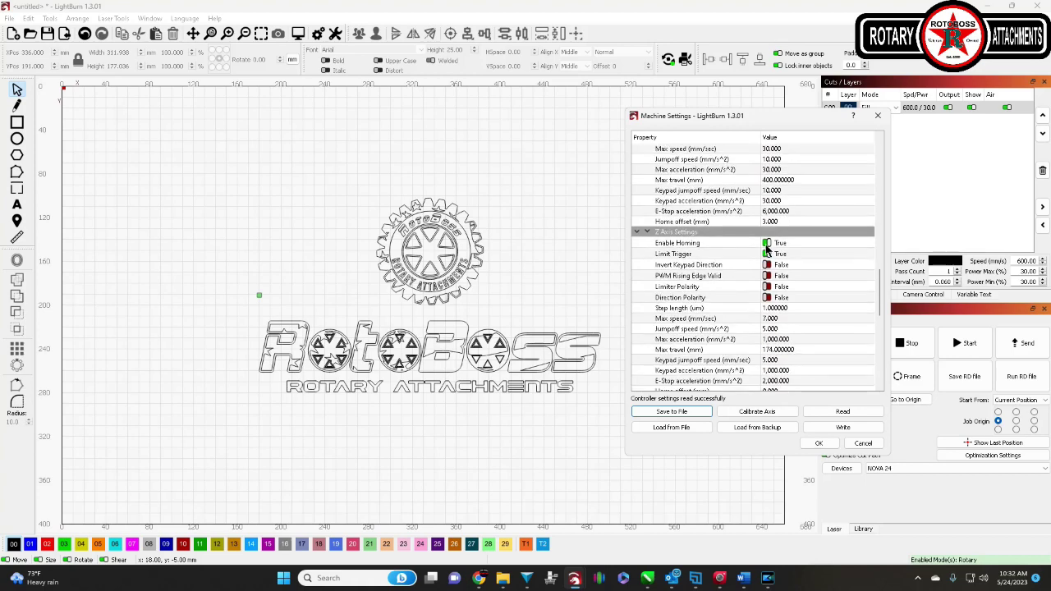
scroll(766, 248, "down", 6)
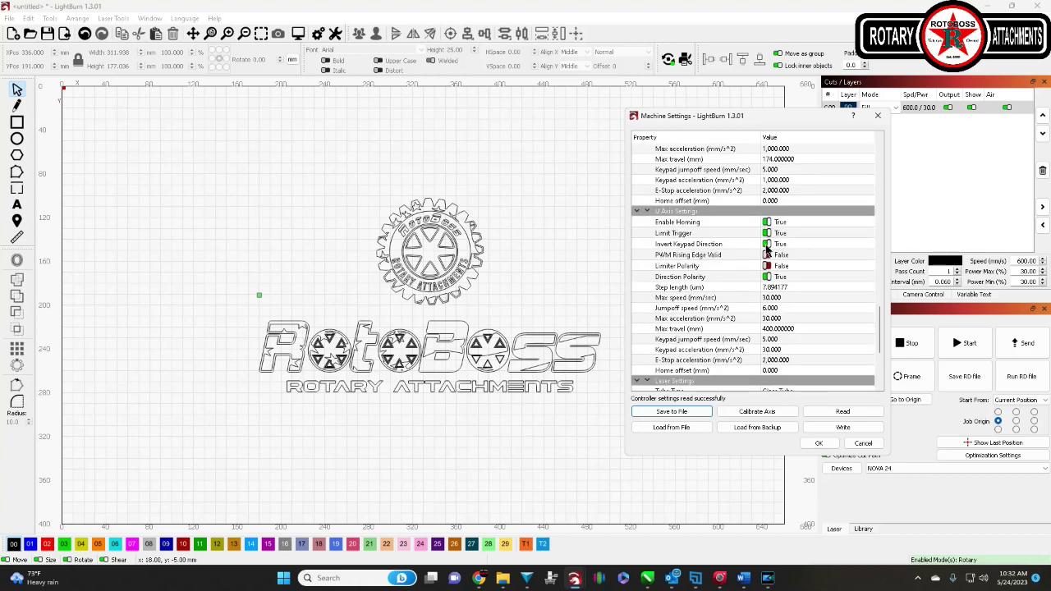
scroll(765, 249, "up", 10)
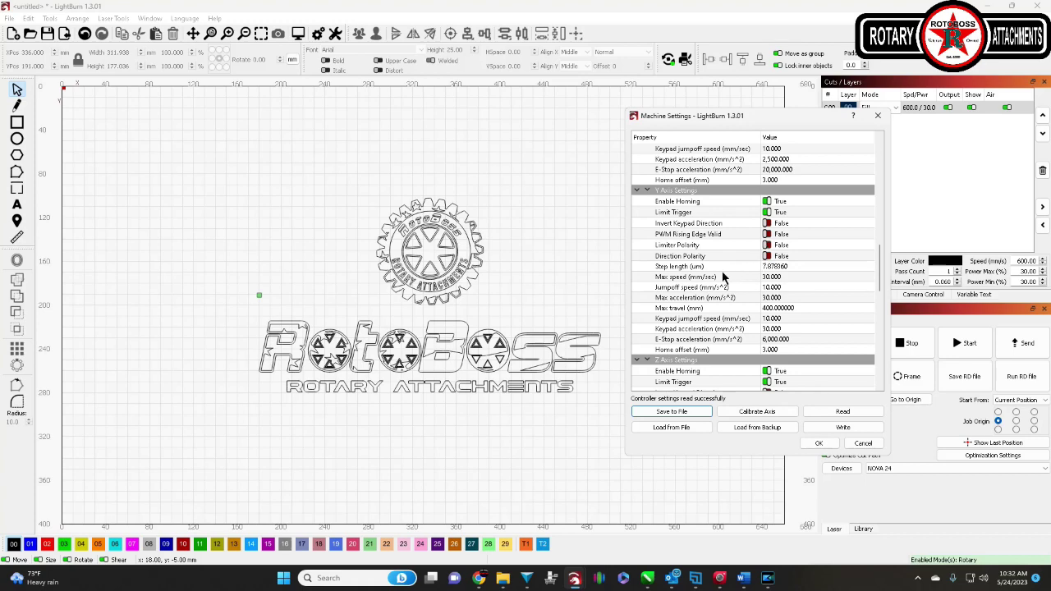
scroll(741, 290, "down", 8)
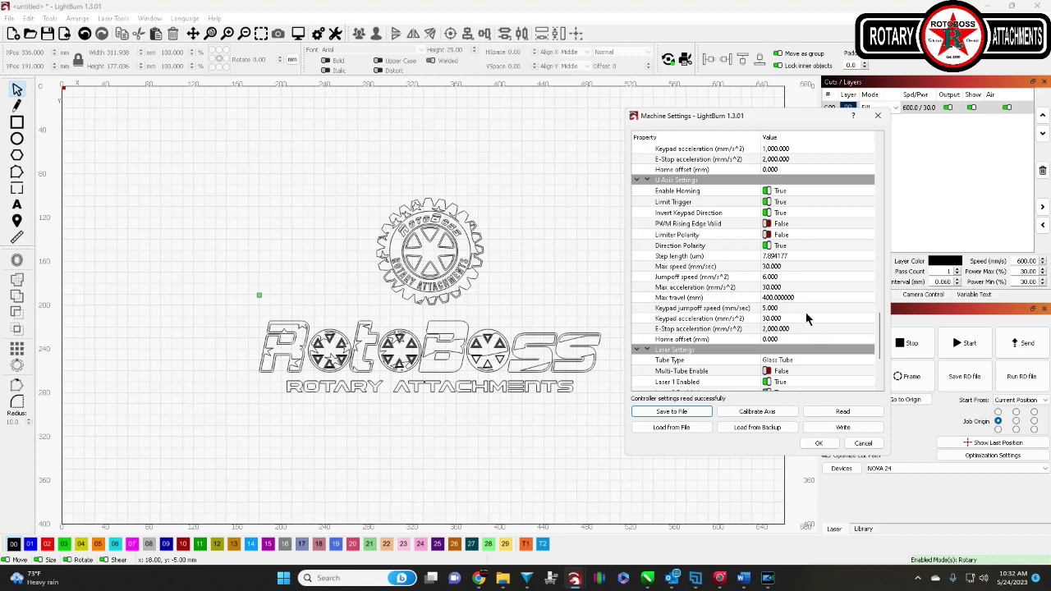
scroll(805, 319, "up", 10)
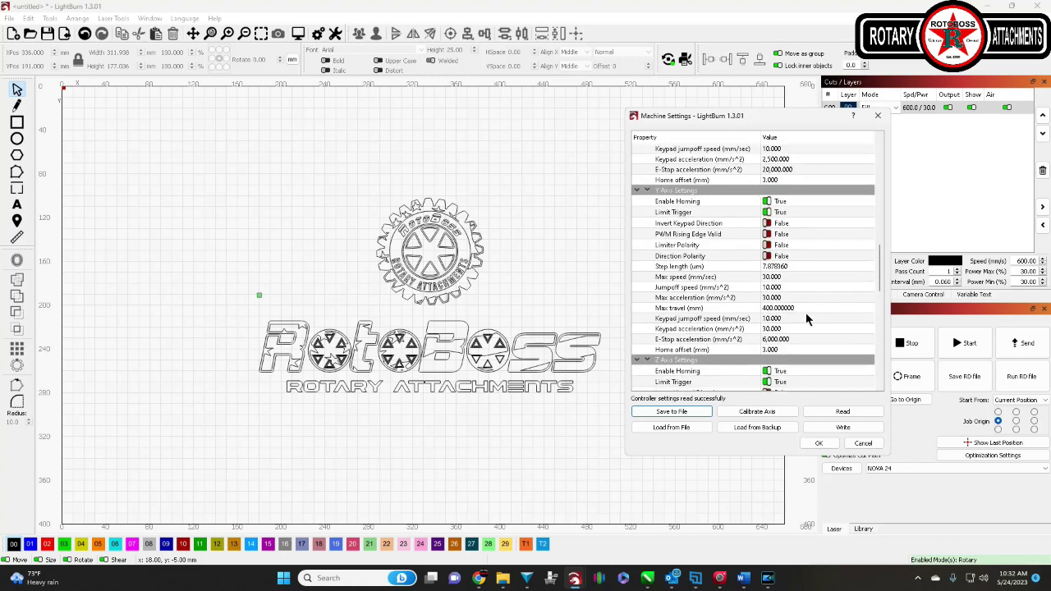
scroll(805, 316, "up", 3)
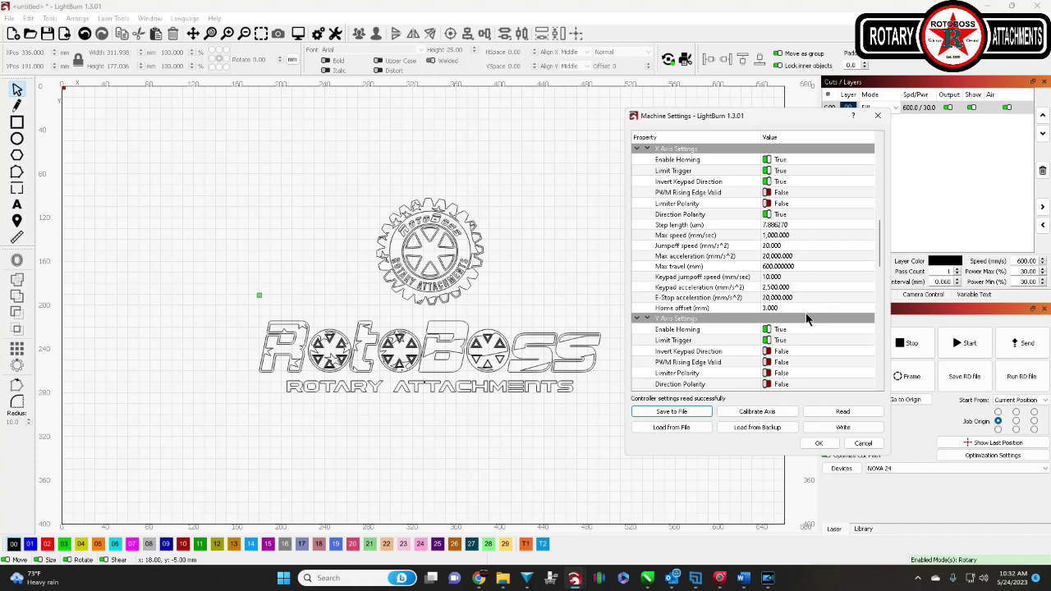
left_click(665, 428)
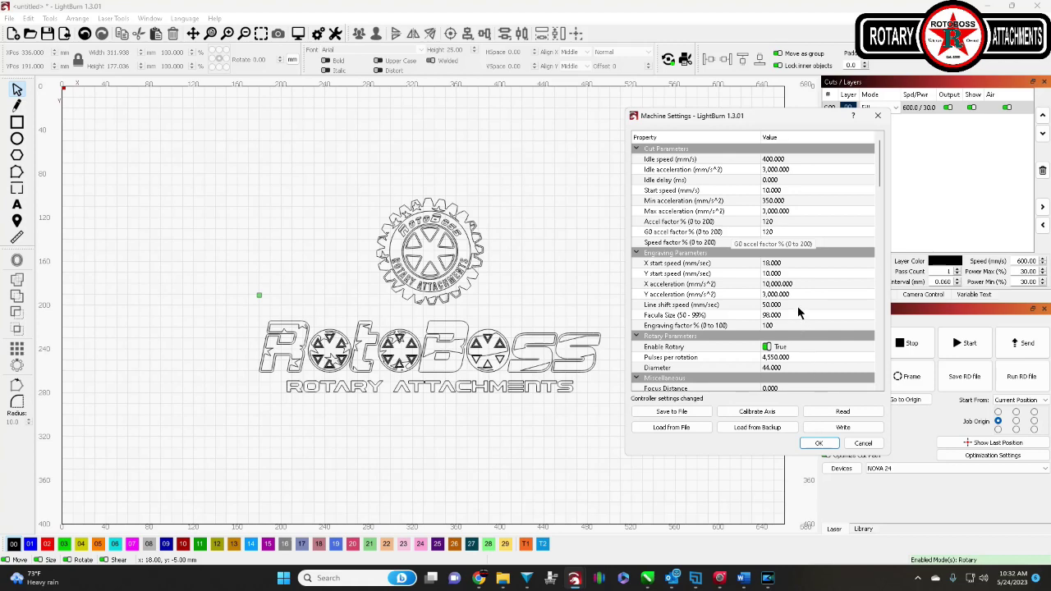
Step: Scroll down to the Y Axis Settings and start editing the Max speed value
scroll(797, 287, "down", 10)
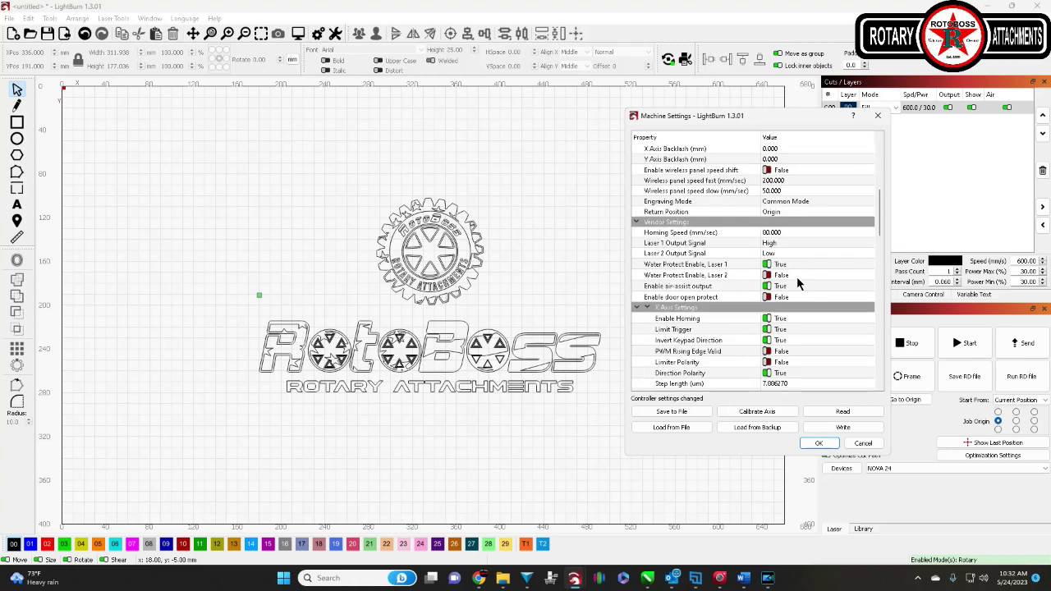
scroll(796, 284, "down", 7)
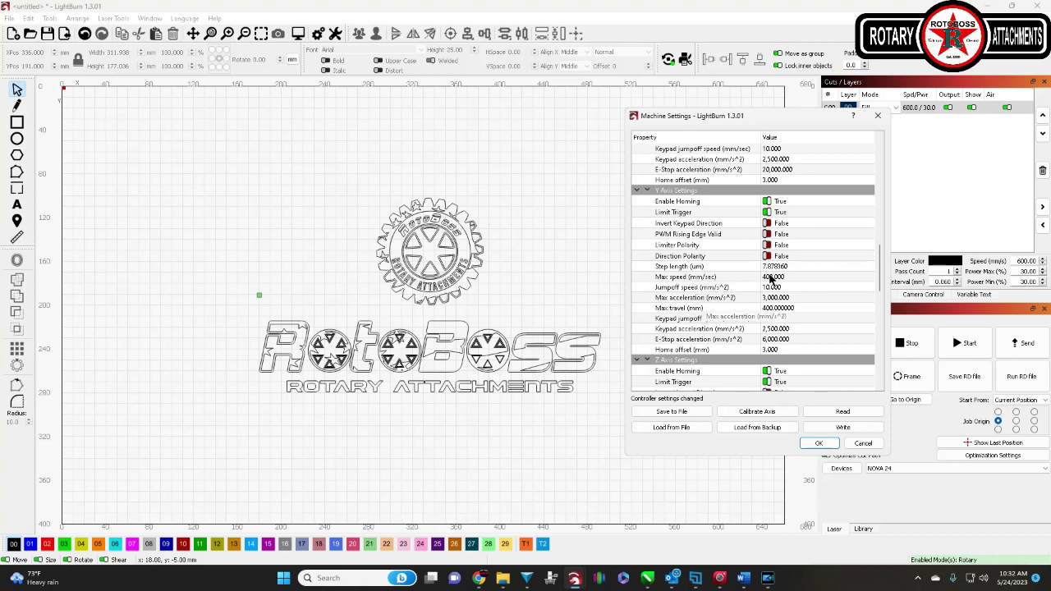
double_click(772, 277)
Step: Set the Y axis Max speed to 30 and its Max acceleration to 30
type("3")
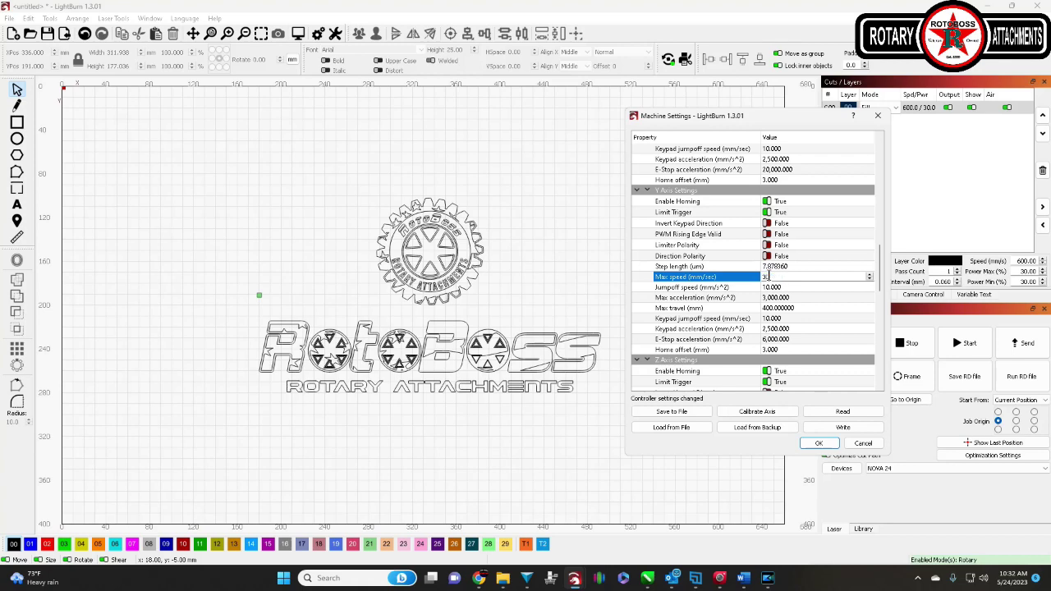
type("0")
key("Tab")
key("Tab")
type("30")
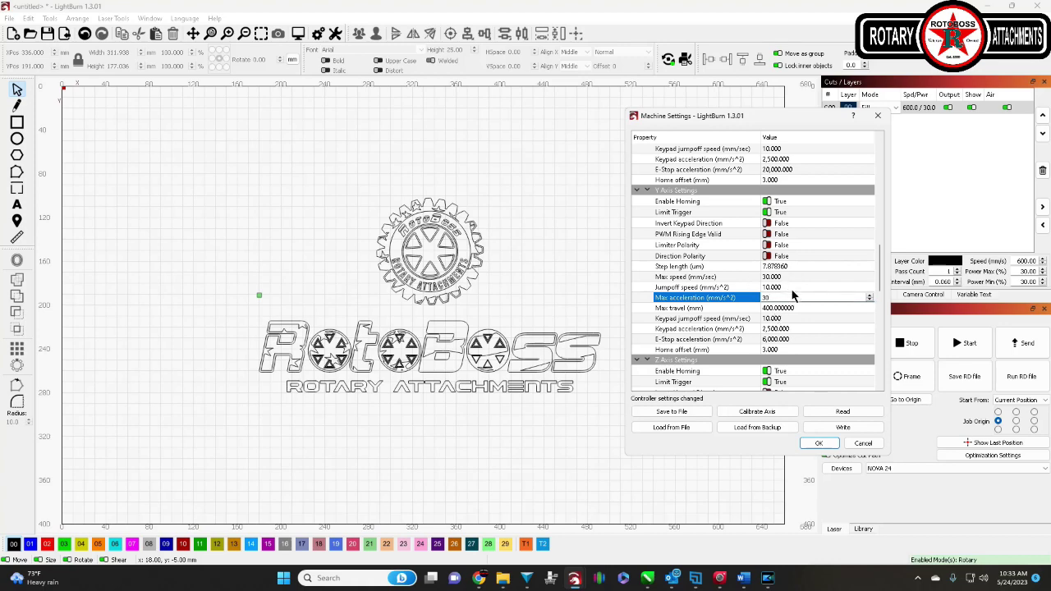
scroll(790, 289, "down", 5)
scroll(793, 292, "down", 6)
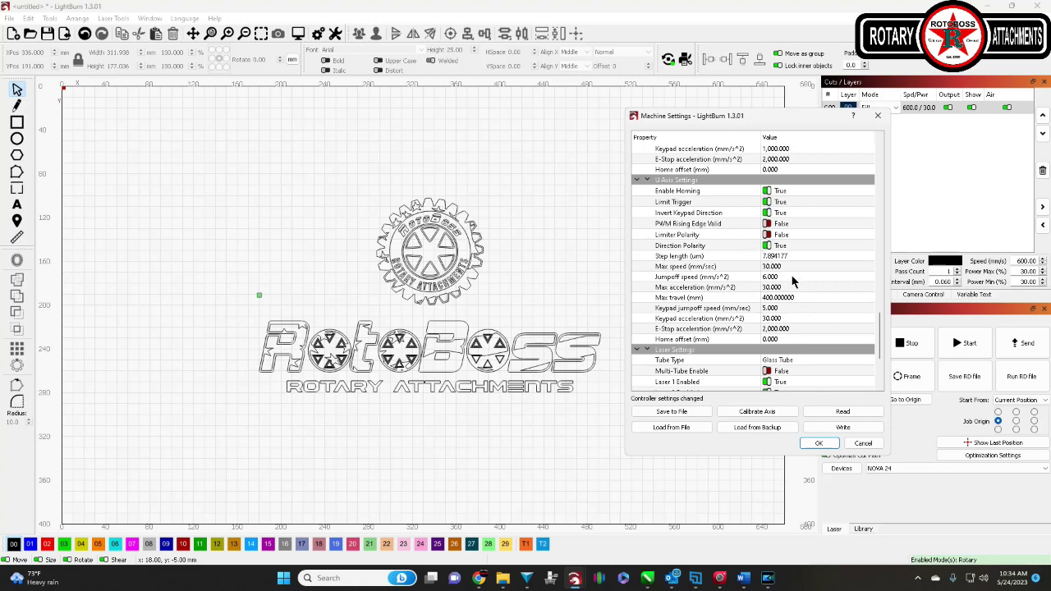
scroll(776, 286, "up", 10)
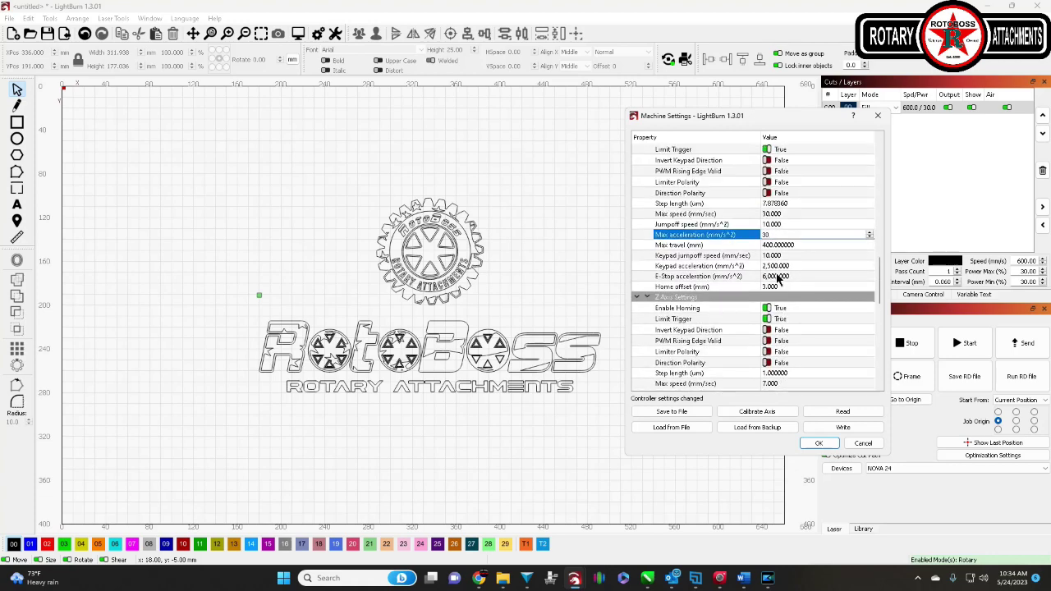
left_click(776, 271)
Step: Set the Cut Parameters Idle acceleration and Max acceleration to 30
scroll(803, 282, "down", 10)
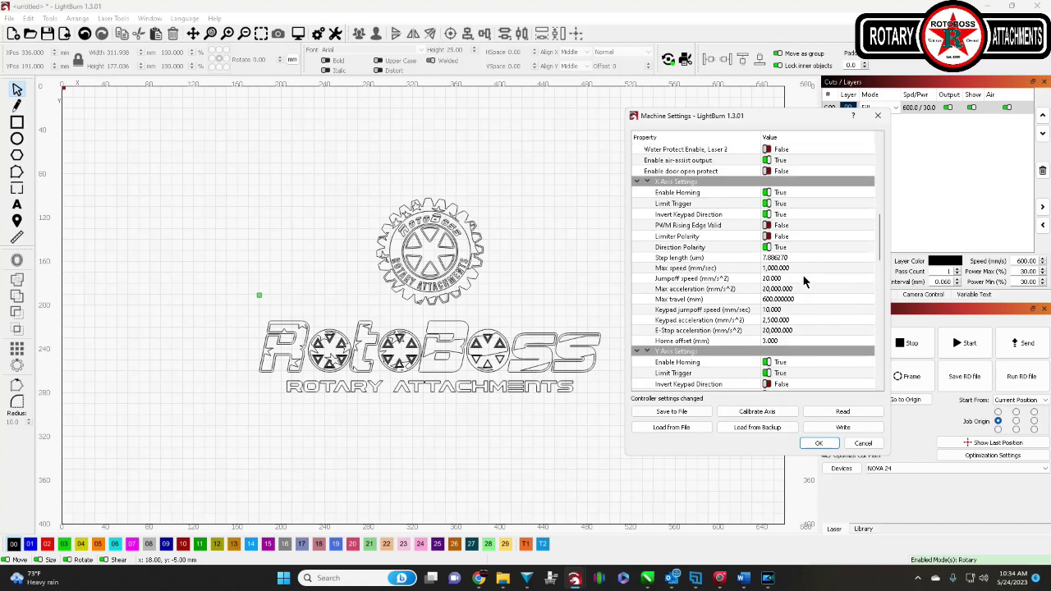
scroll(803, 281, "up", 1)
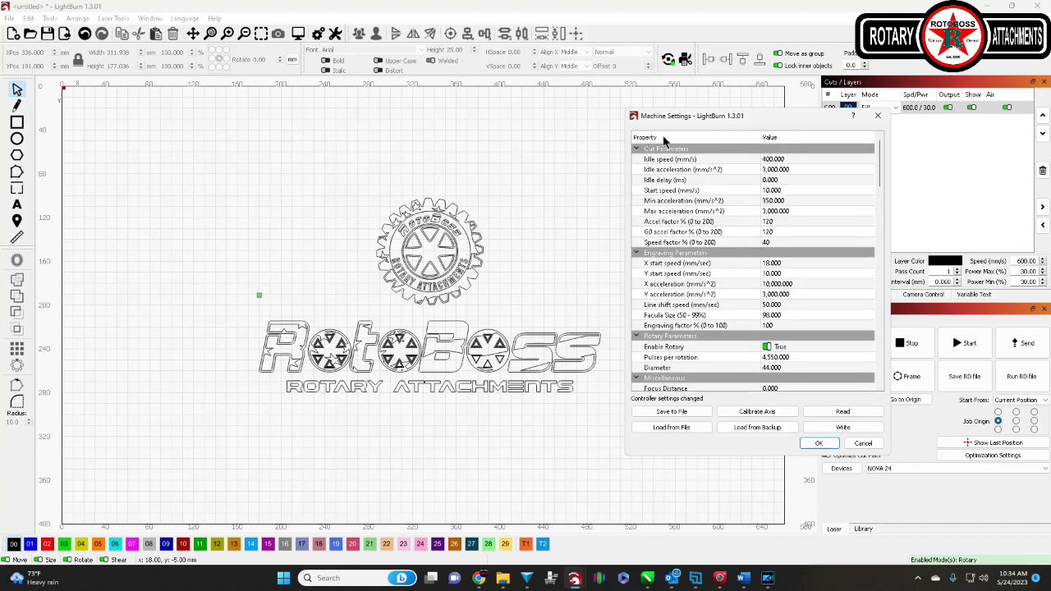
double_click(772, 169)
type("30")
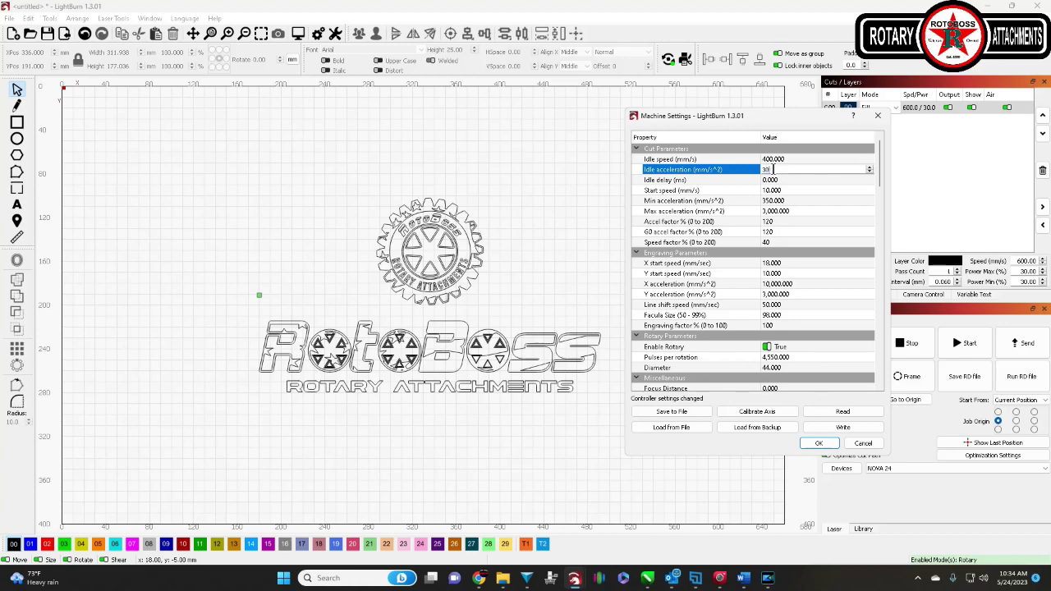
double_click(770, 211)
type("30")
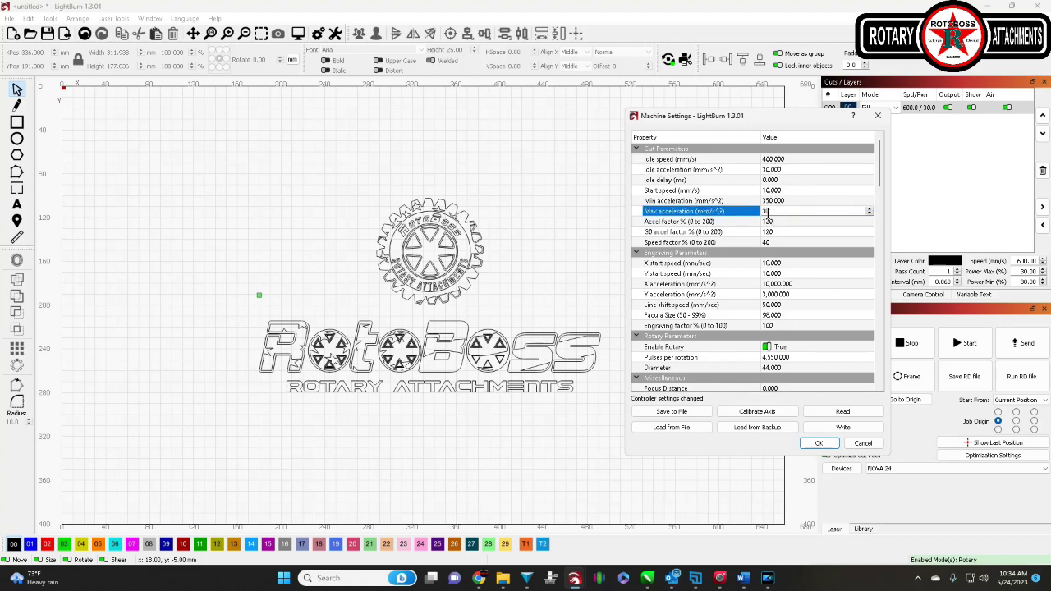
Step: Set Min acceleration to 1 and Idle speed to 30 mm/s
double_click(770, 201)
type("1")
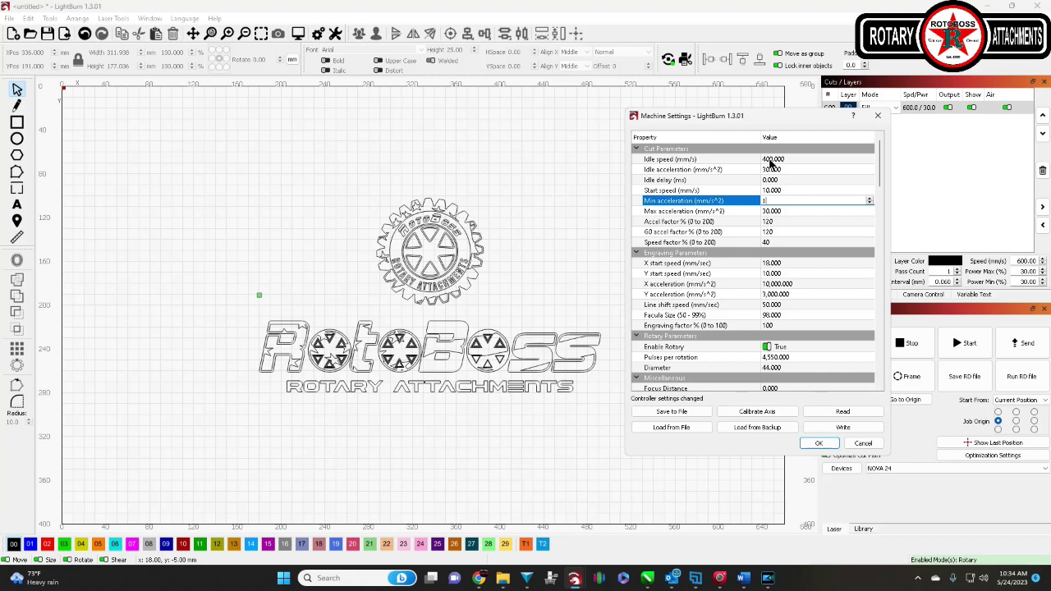
double_click(770, 160)
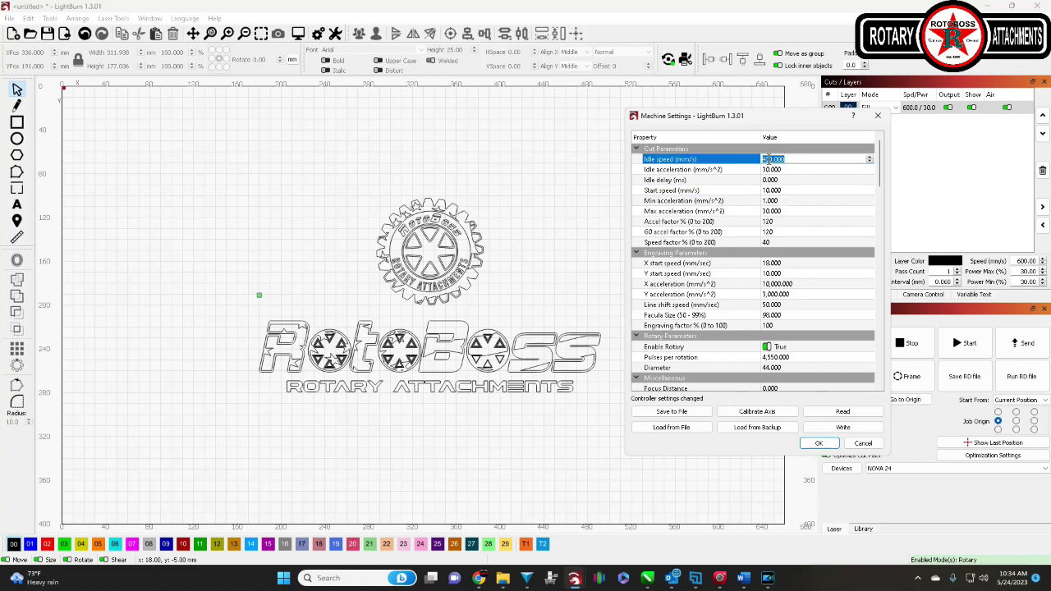
type("30")
double_click(772, 191)
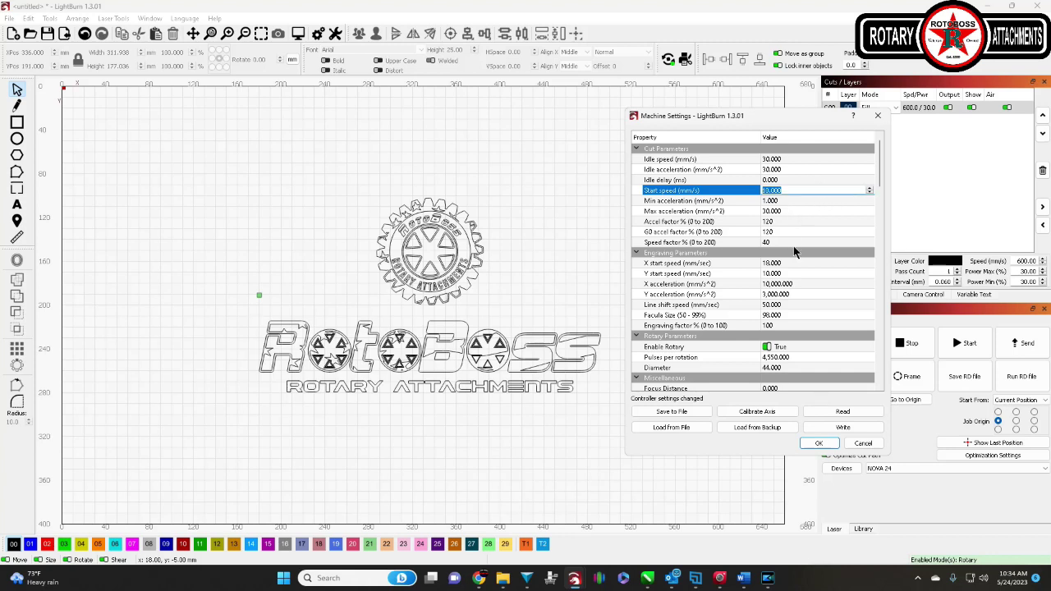
Step: Save the machine settings over Rotary engraving.lbset, confirming the file replacement
scroll(793, 247, "down", 7)
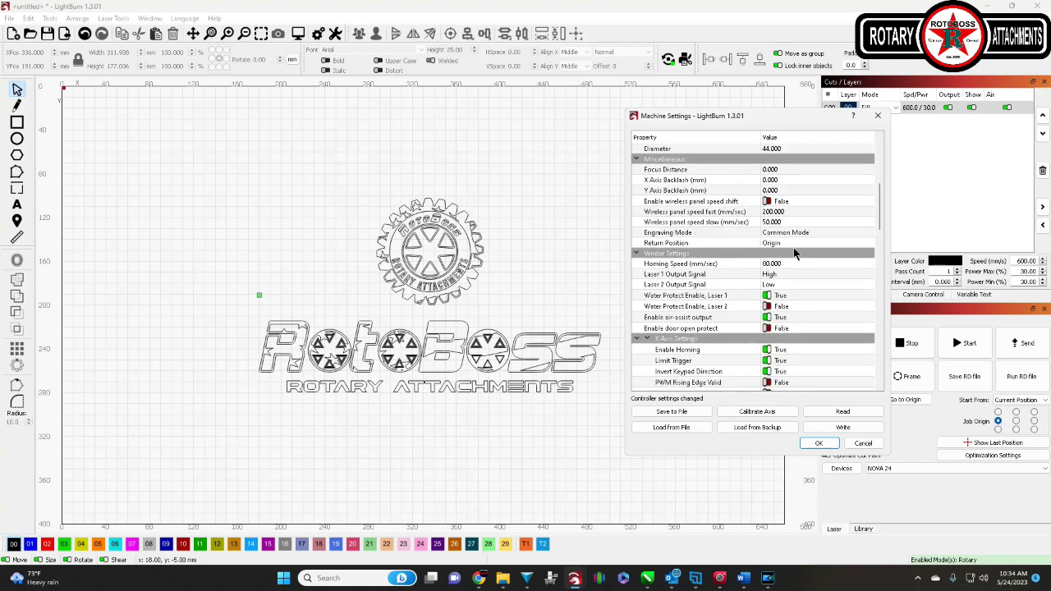
scroll(793, 254, "down", 8)
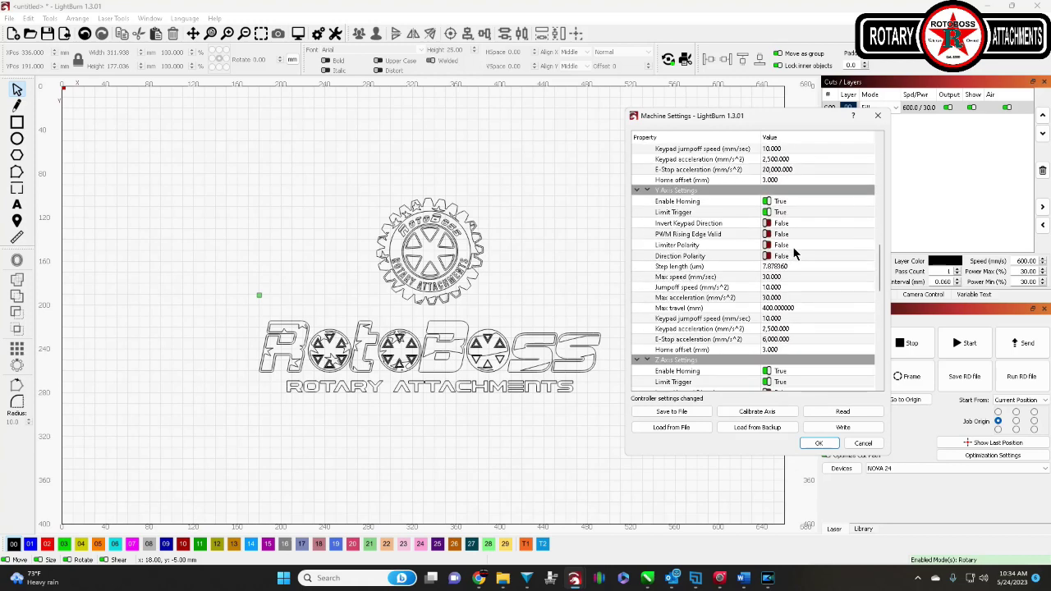
scroll(793, 253, "up", 2)
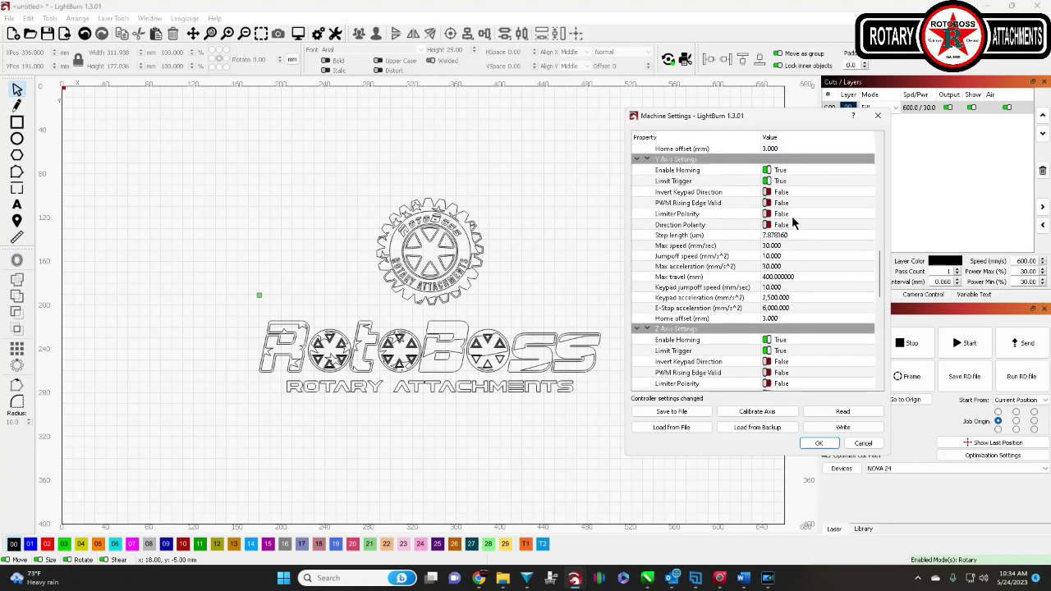
left_click(671, 411)
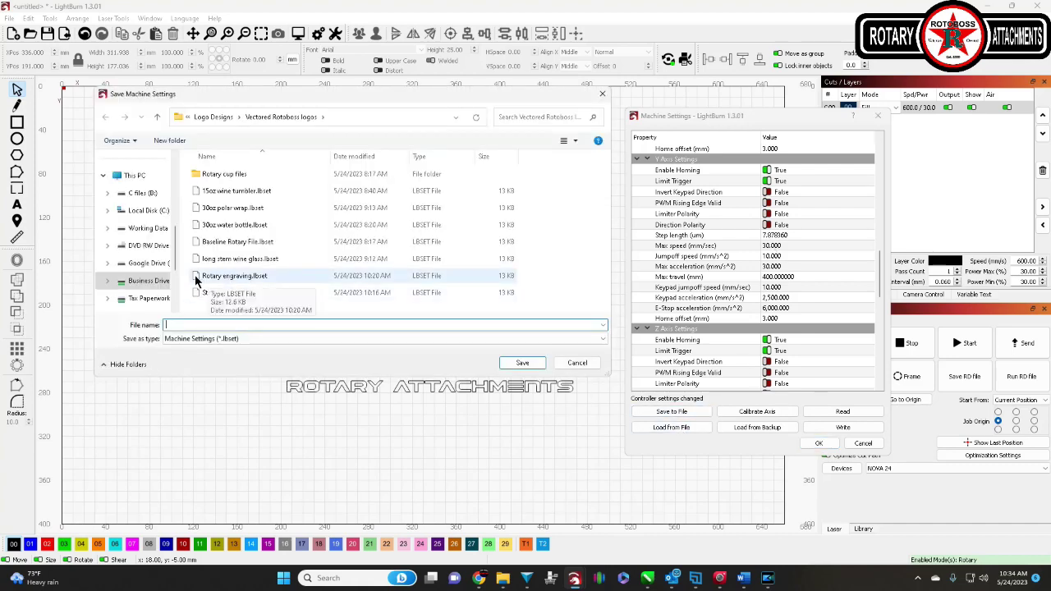
left_click(250, 282)
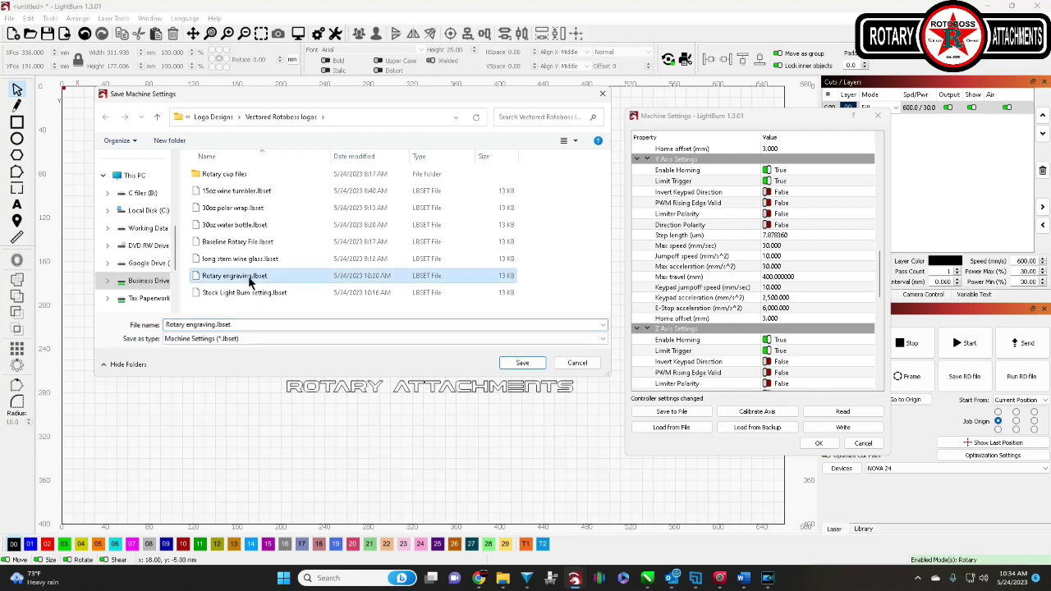
double_click(251, 279)
left_click(546, 287)
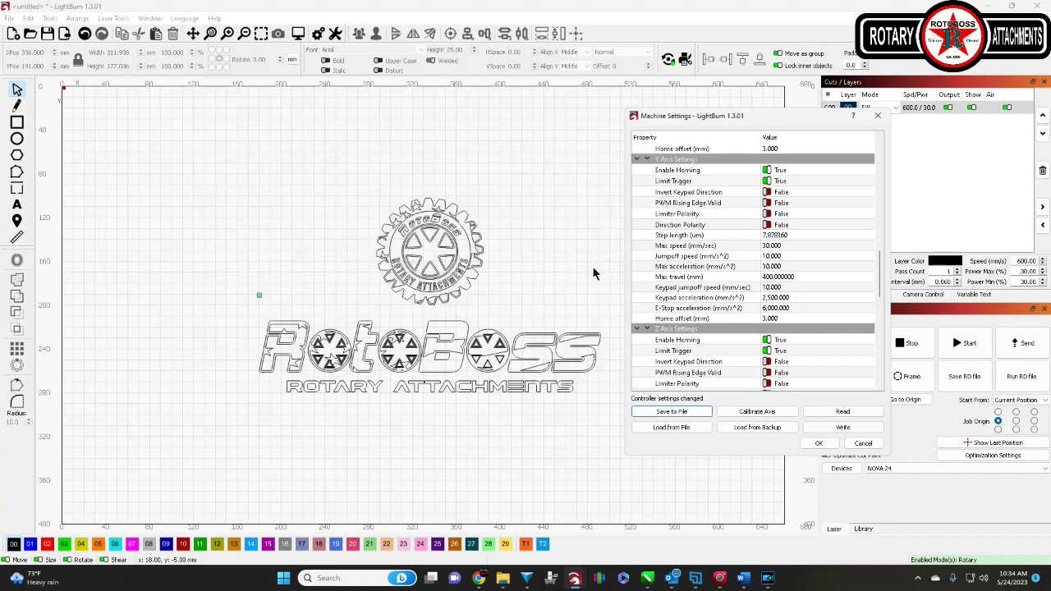
Step: Load Stock Light Burn setting.lbset into Machine Settings
scroll(769, 237, "up", 20)
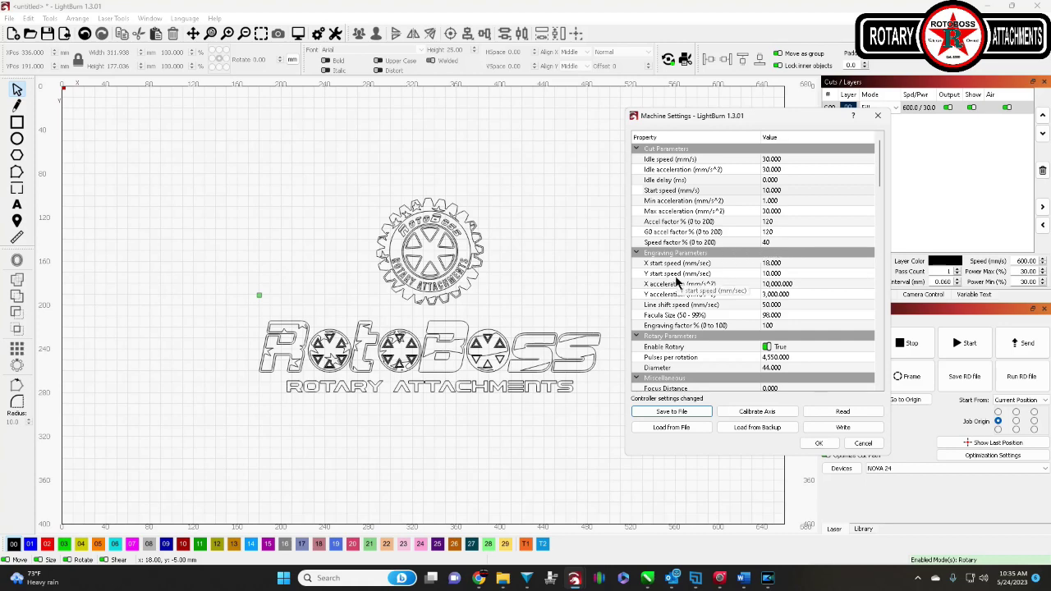
left_click(670, 427)
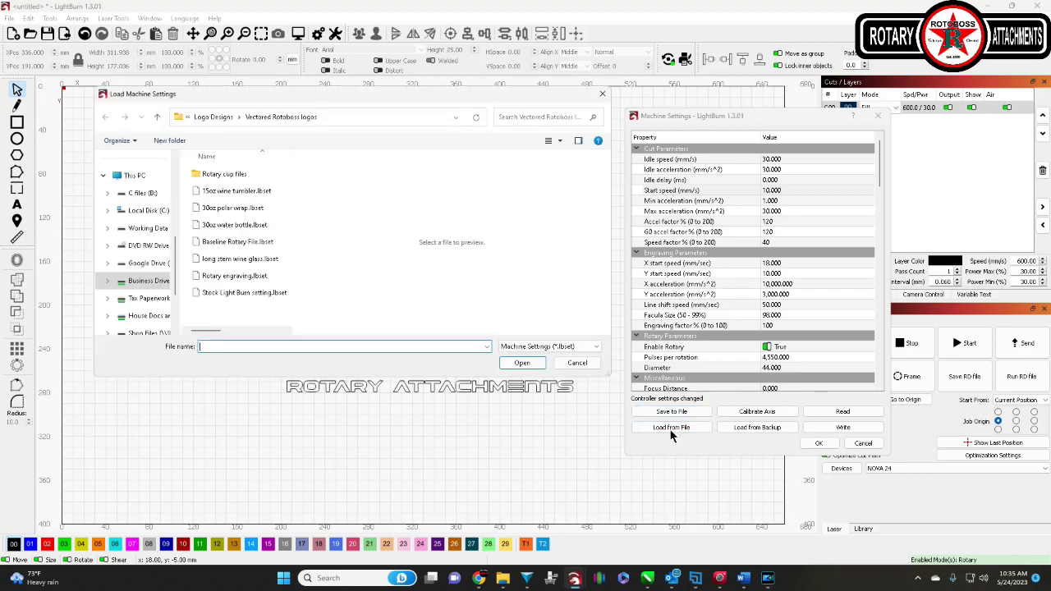
double_click(228, 290)
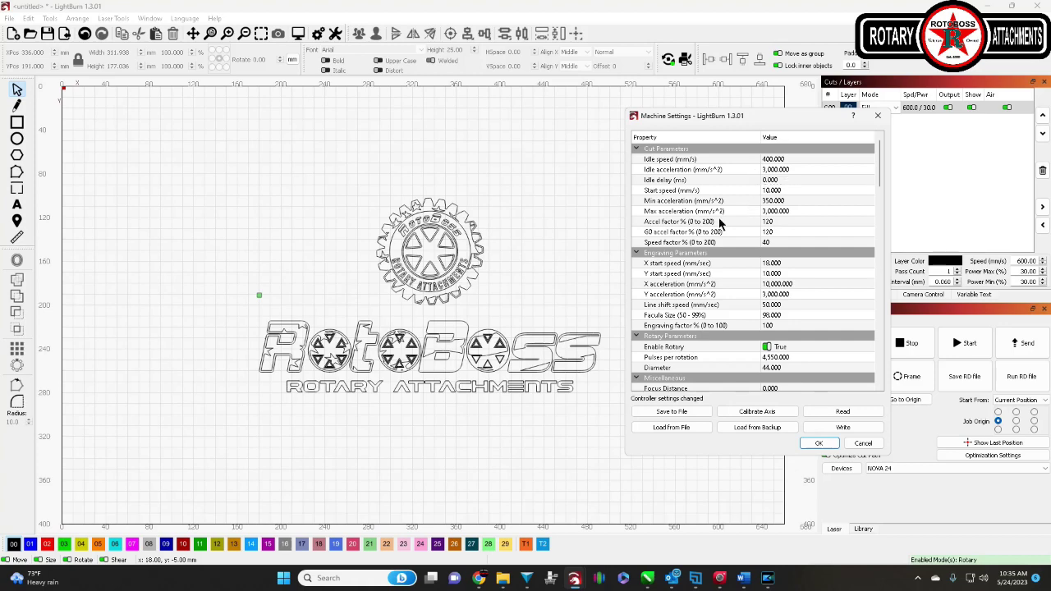
Step: Change the Y axis Max travel to 1000 mm
scroll(719, 223, "down", 12)
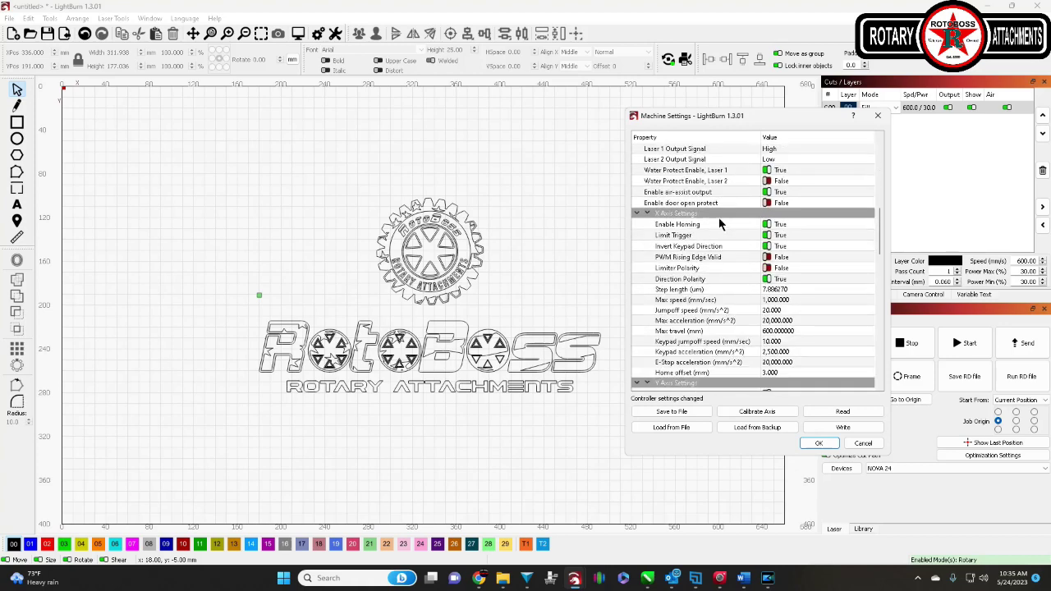
scroll(718, 216, "down", 6)
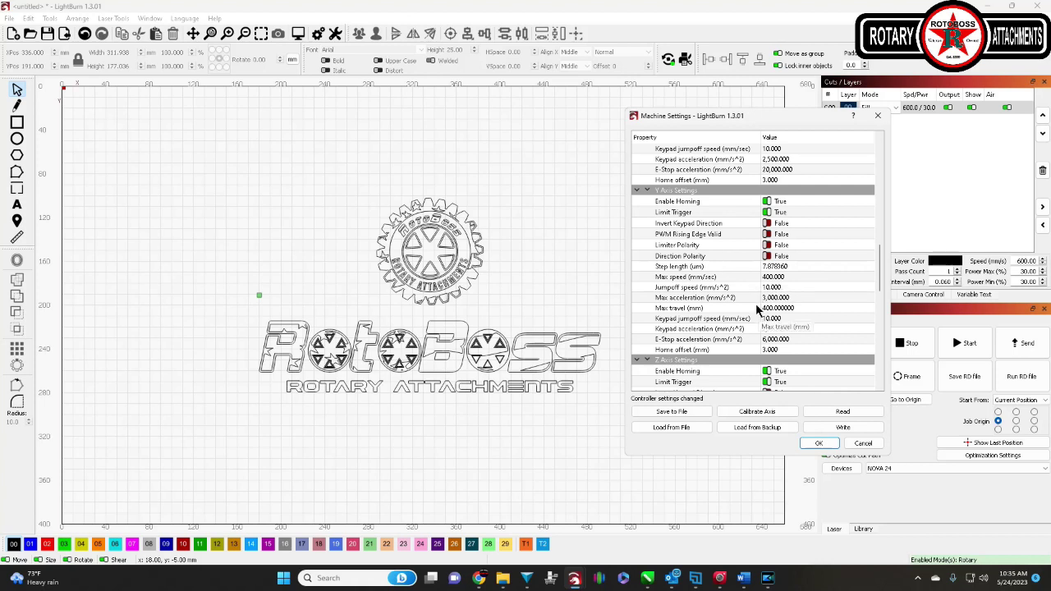
double_click(777, 308)
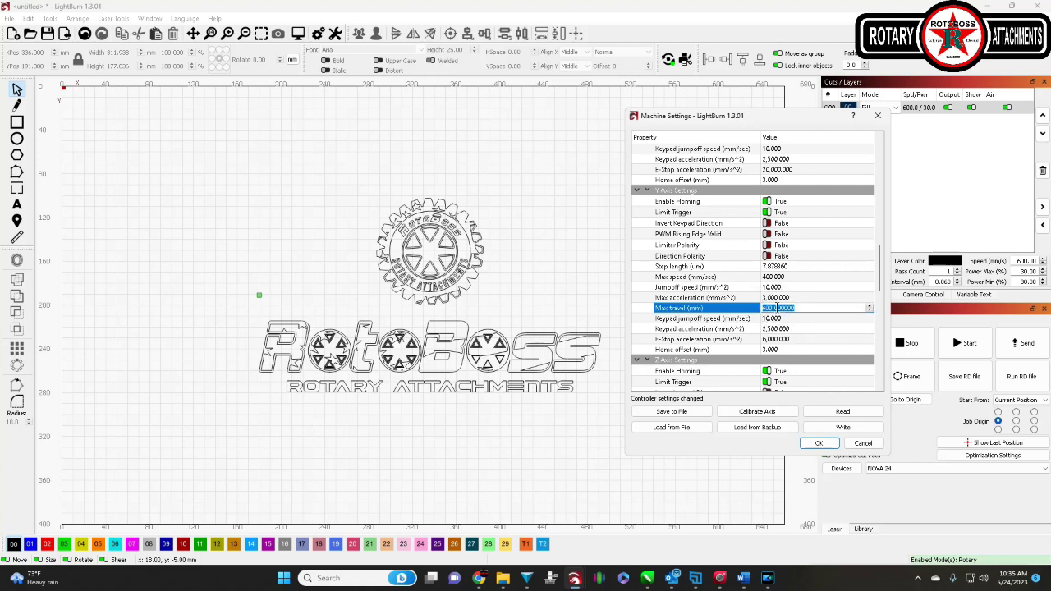
type("1000.00")
double_click(834, 297)
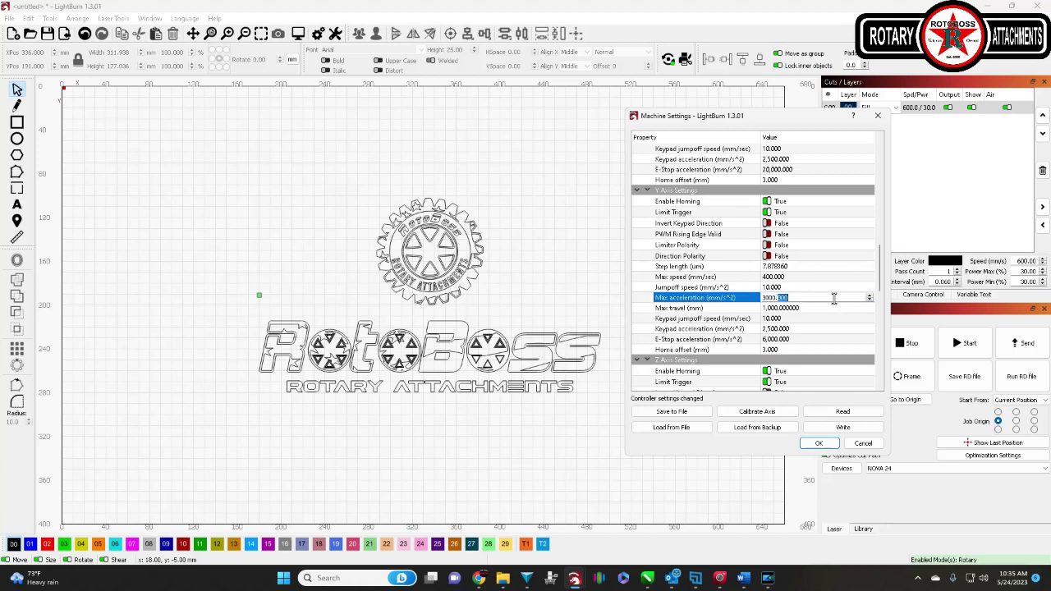
left_click(760, 309)
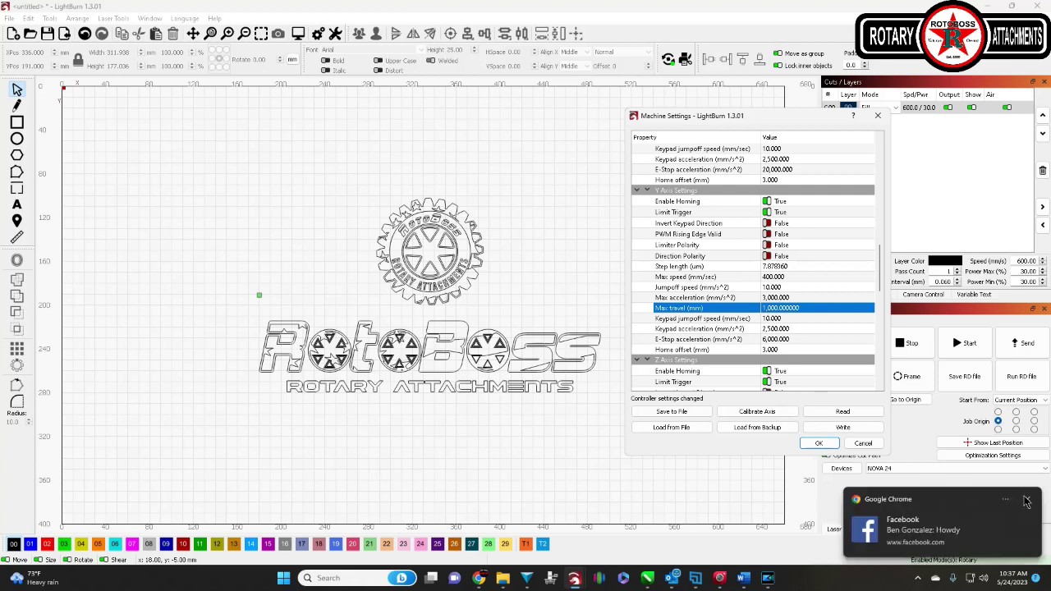
left_click(1025, 500)
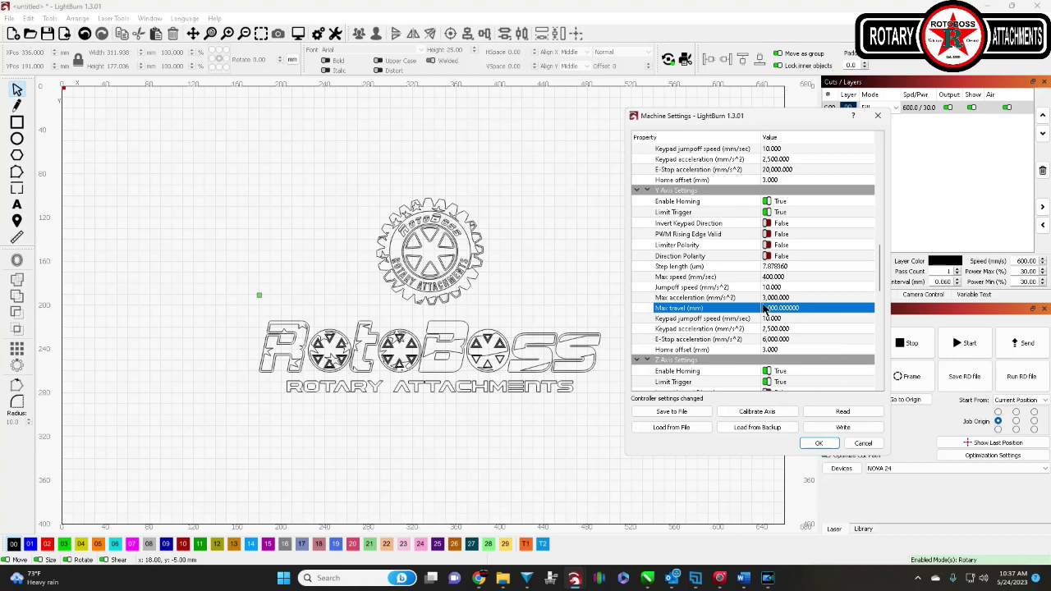
scroll(766, 307, "up", 3)
scroll(766, 308, "up", 10)
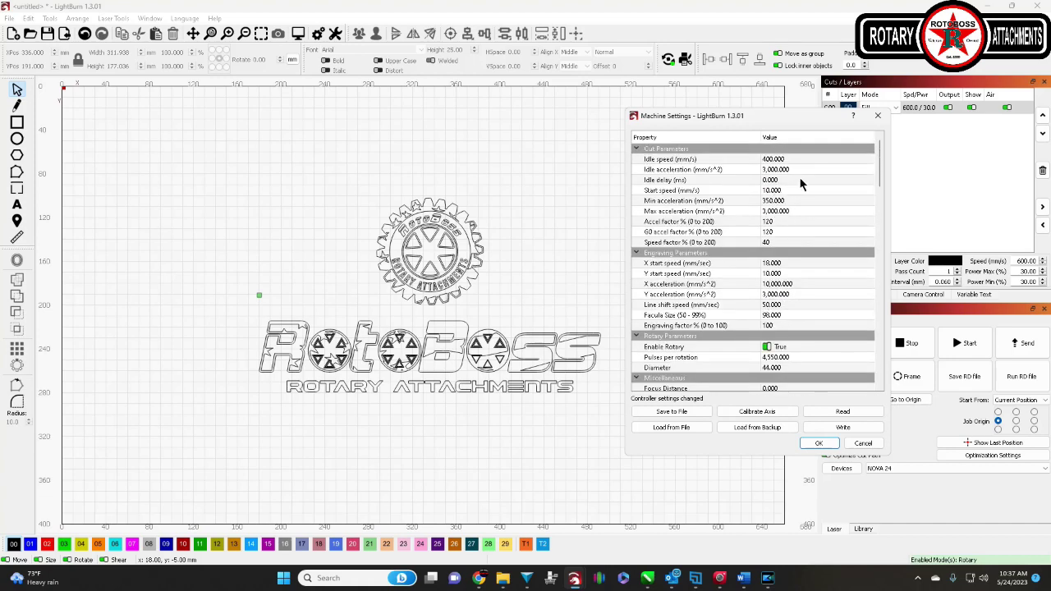
scroll(767, 197, "down", 10)
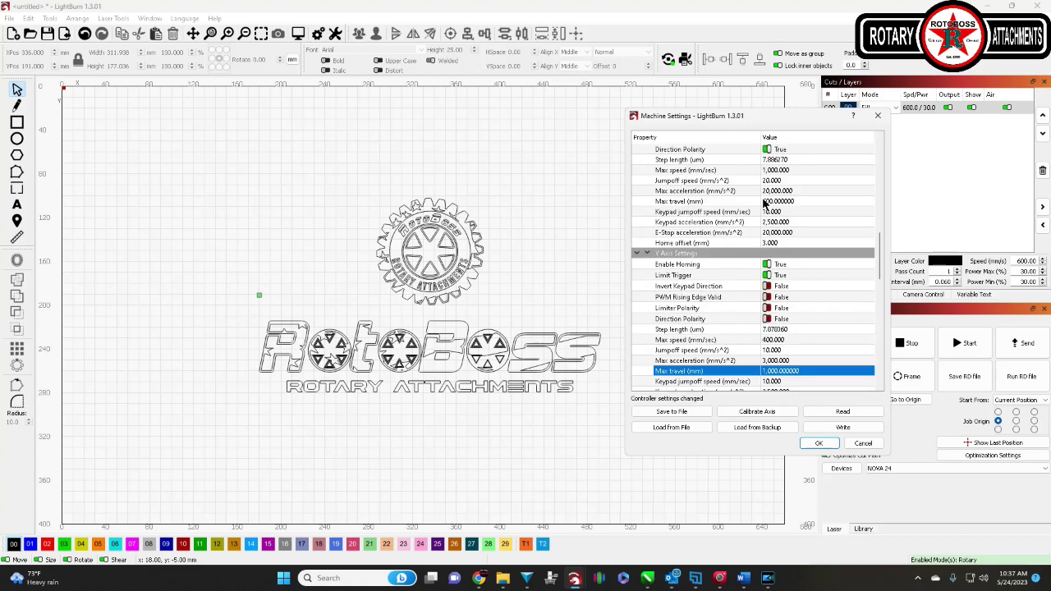
scroll(764, 202, "down", 2)
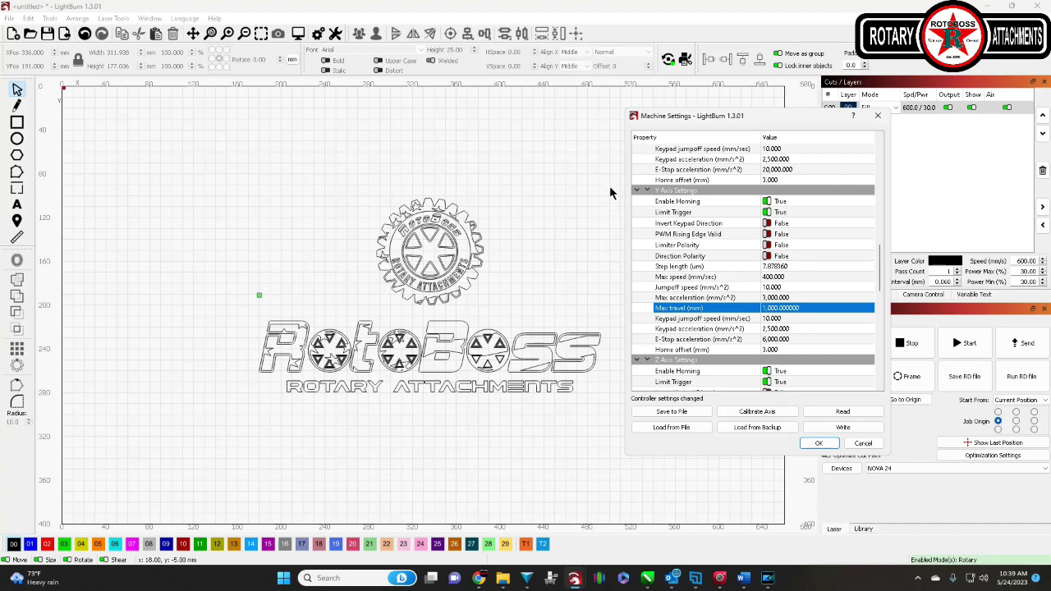
Step: Accept the Machine Settings and confirm writing the changed settings to the controller
left_click(821, 445)
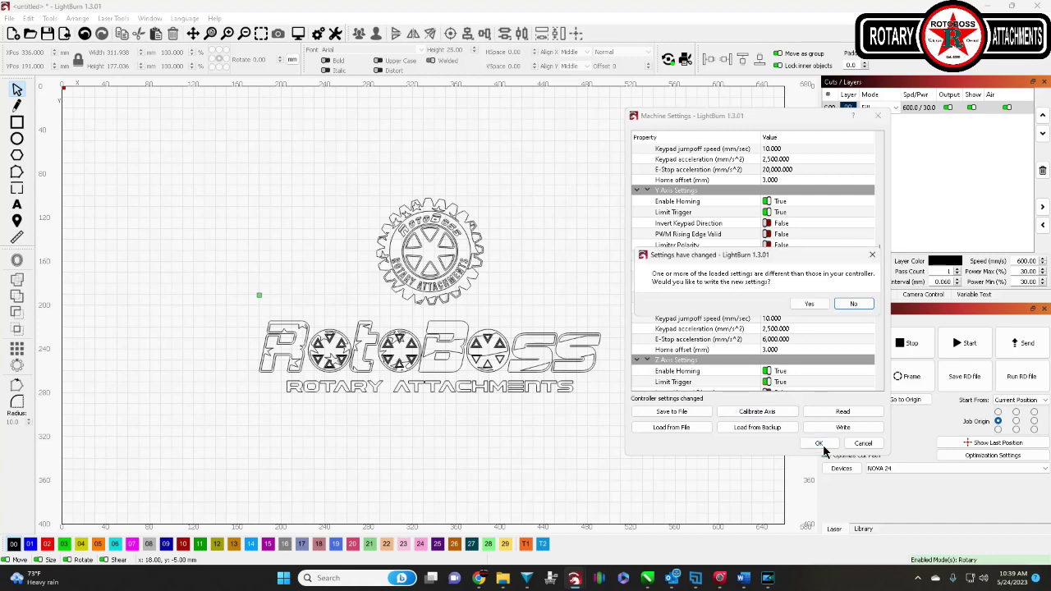
left_click(846, 304)
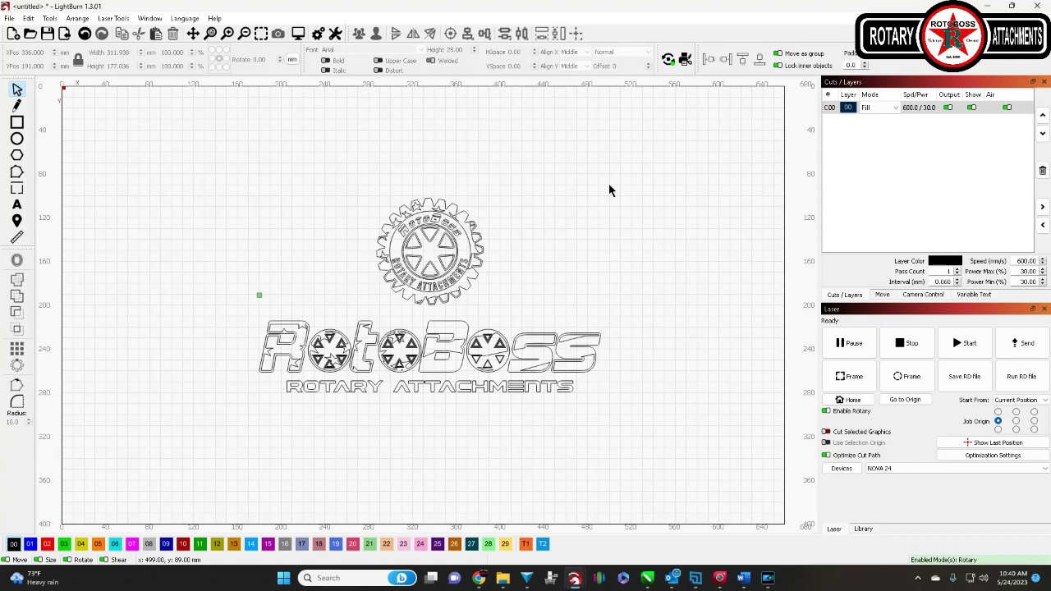
left_click_drag(608, 183, 249, 404)
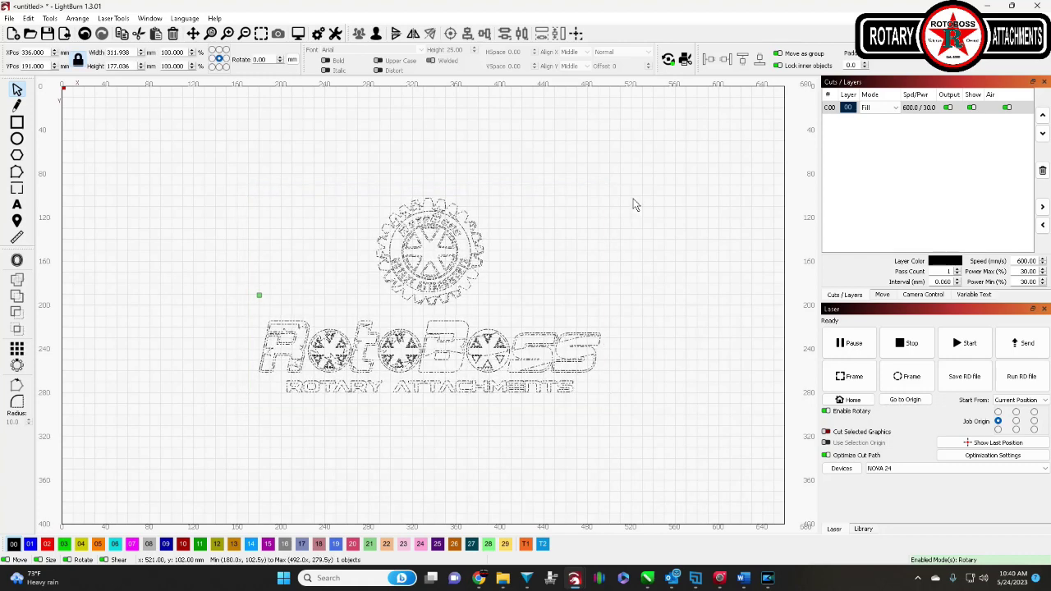
left_click(633, 203)
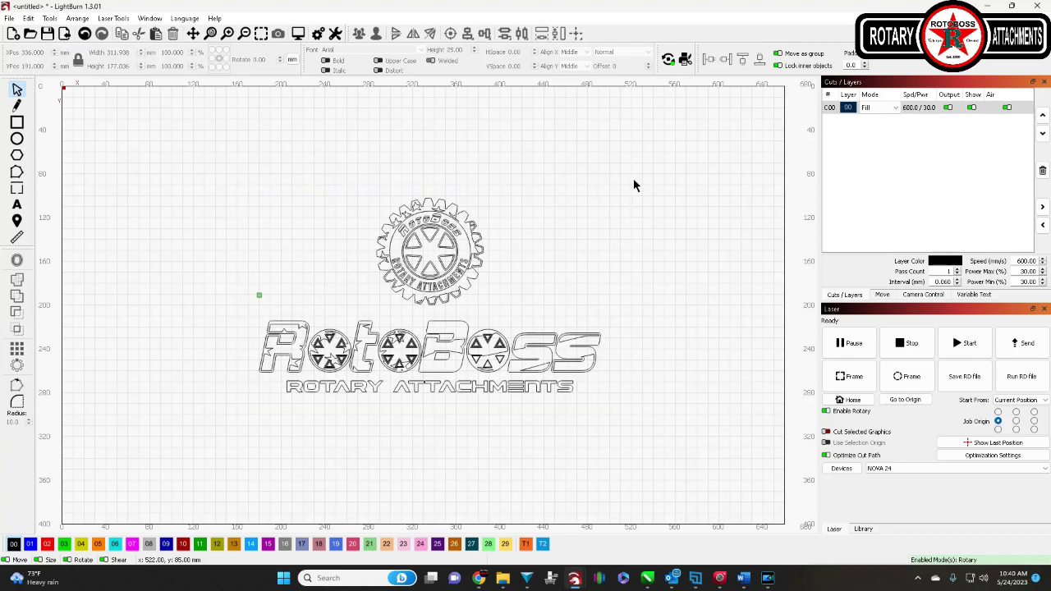